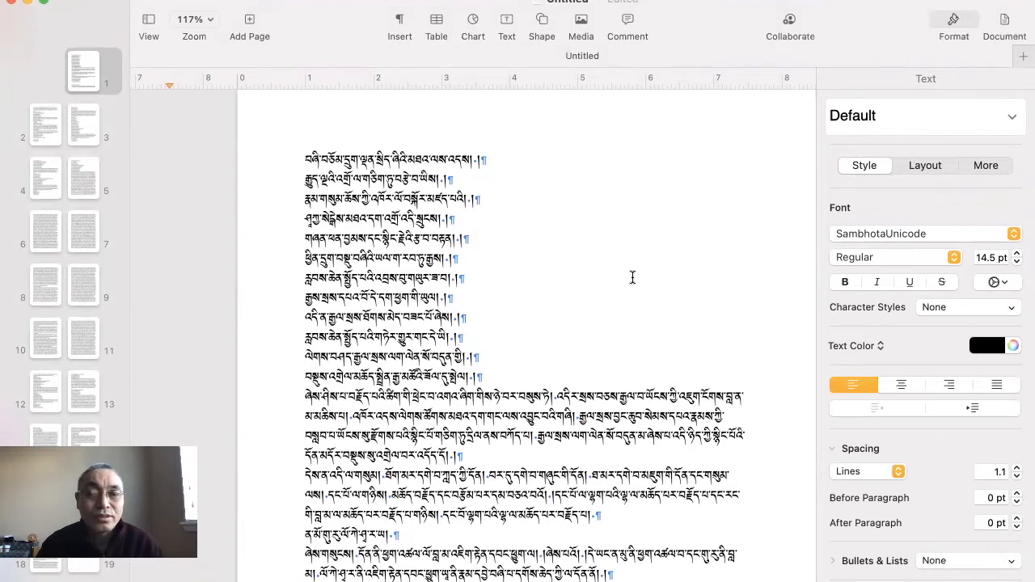
click(1004, 24)
click(955, 23)
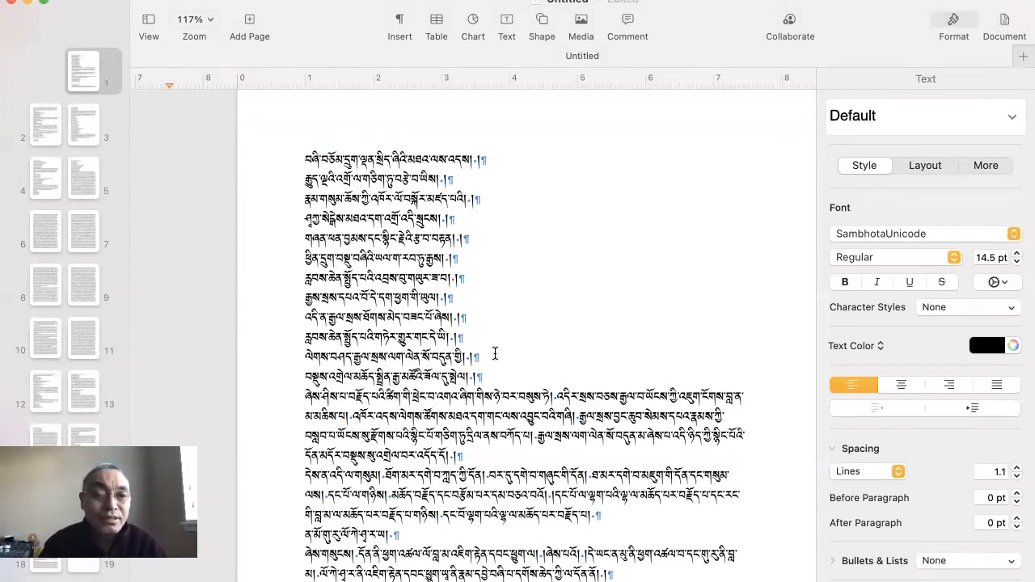
scroll(457, 401, down, 1)
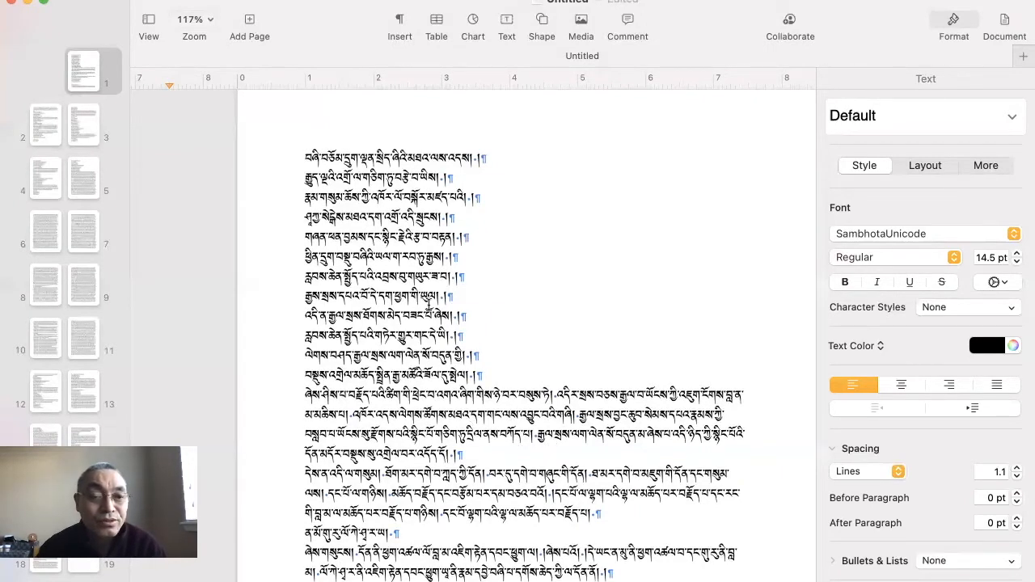
Indent the first verse line with a first-line indent of 1 in and a left indent of 0.25 in.
drag(304, 158, 493, 155)
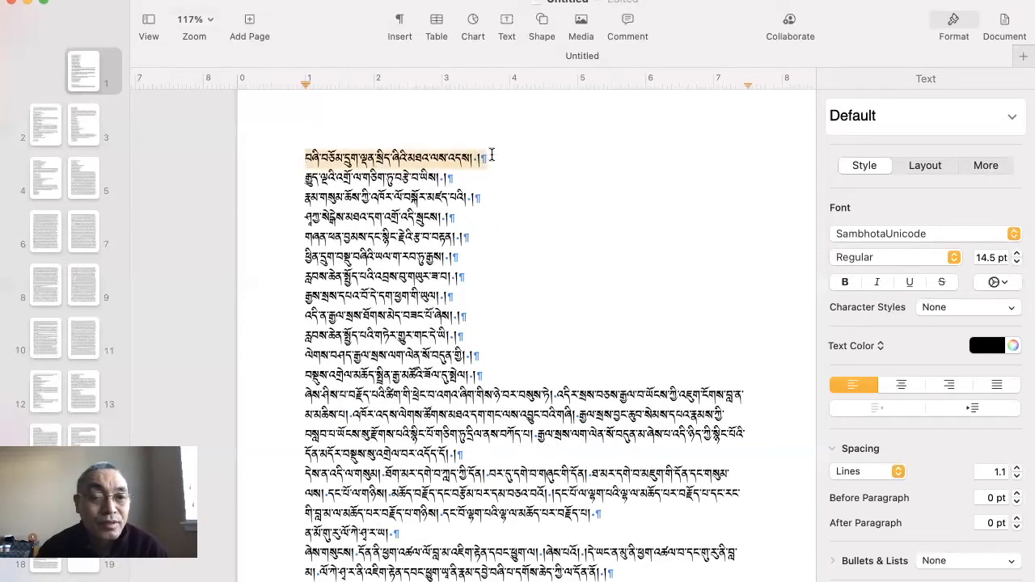
click(922, 165)
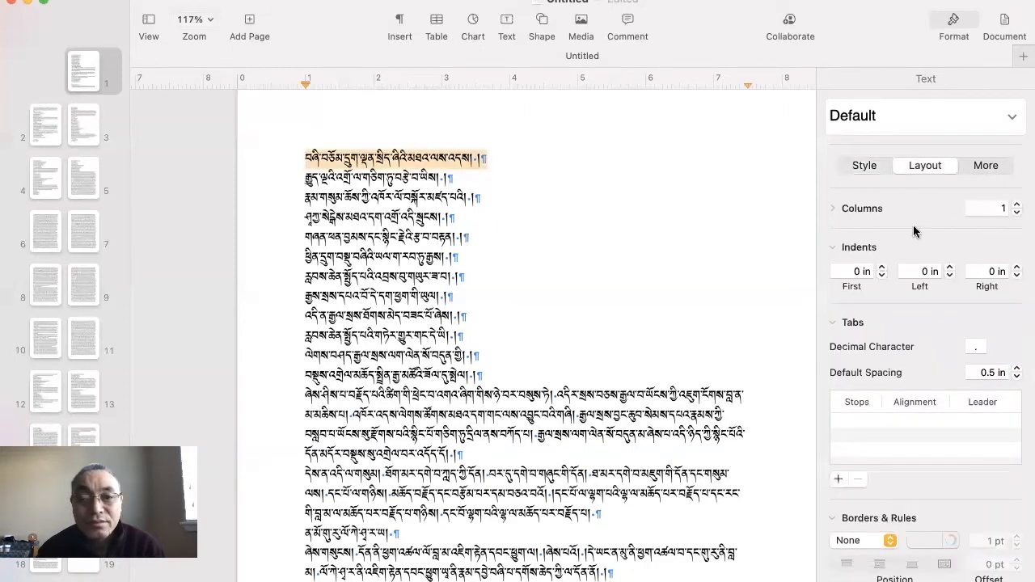
click(881, 267)
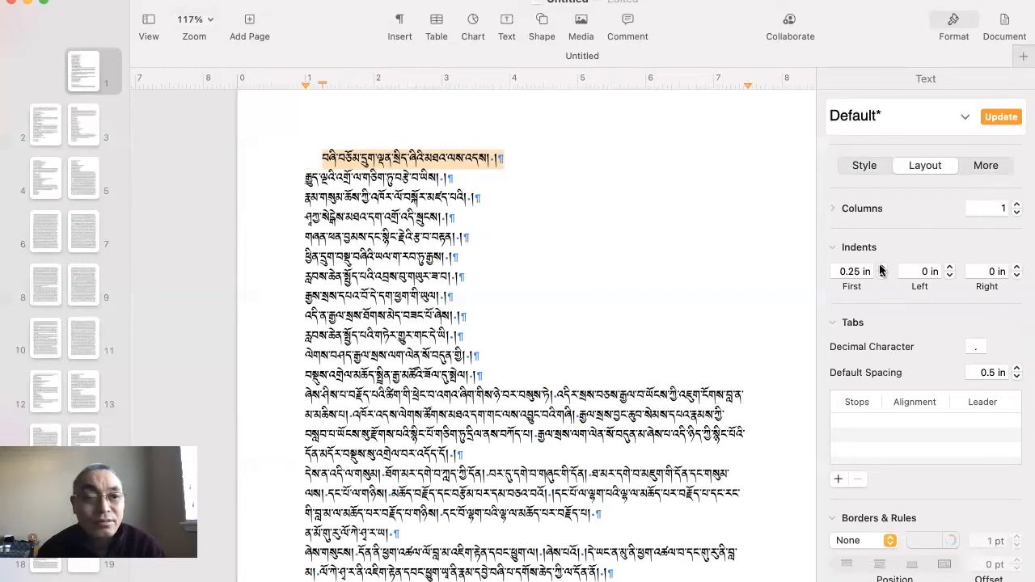
click(881, 268)
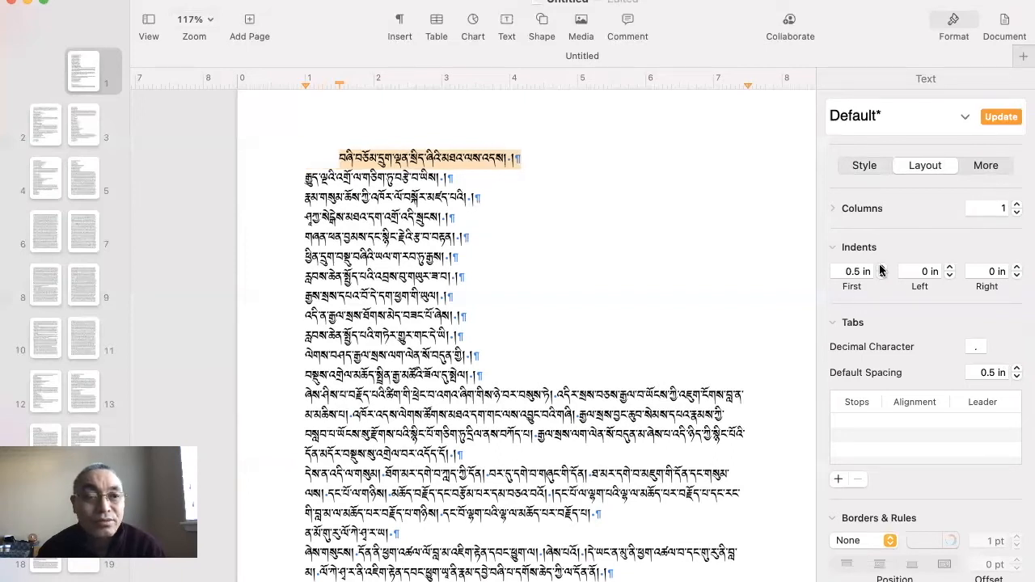
click(881, 268)
click(949, 268)
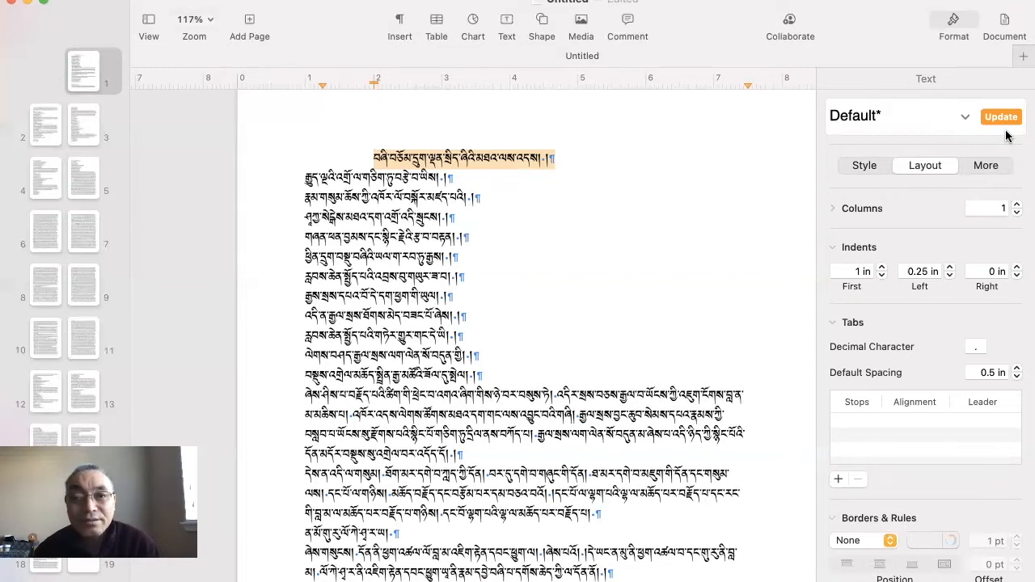
Create a new paragraph style from the first verse line and name it ཚིག་བཅད་དང་པོ།.
click(965, 120)
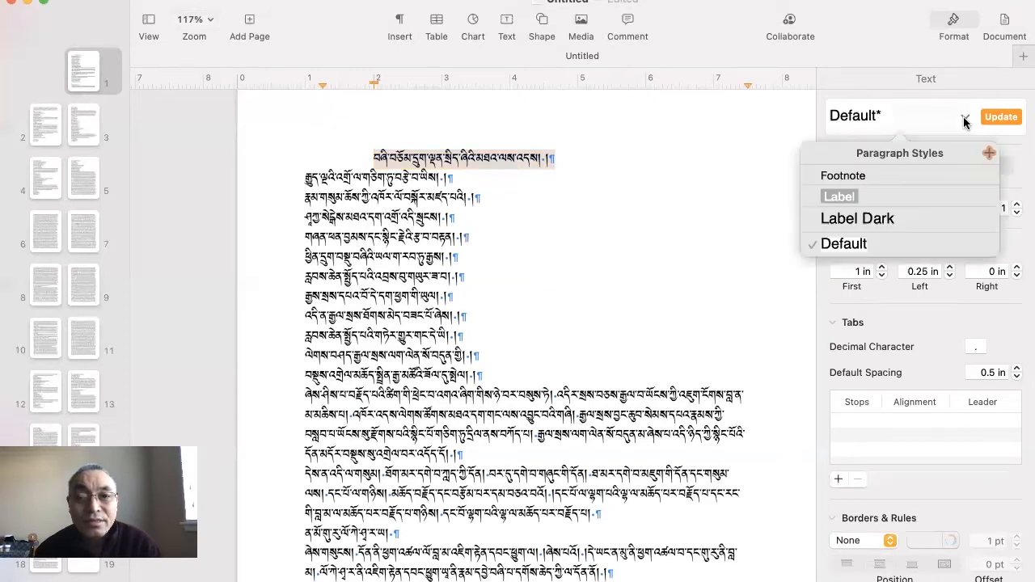
click(988, 154)
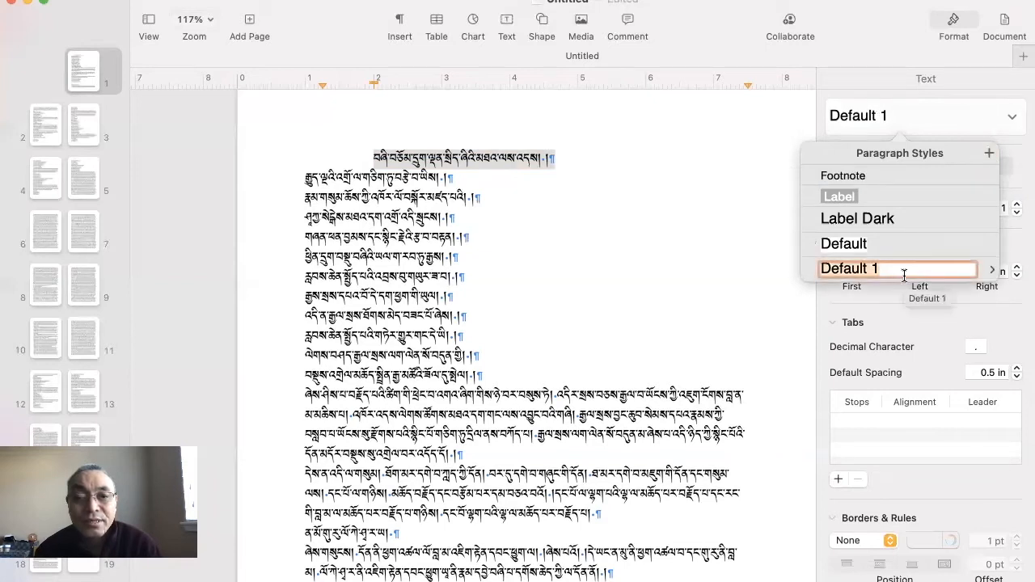
text(ཚིག་བཅད་དང་པོ།)
key(Return)
Indent the second to eleventh verse lines 1 in first and 0.25 in left, and save this as paragraph style ཚིག་བཅད་དངོས་གཞི།.
drag(385, 182, 420, 356)
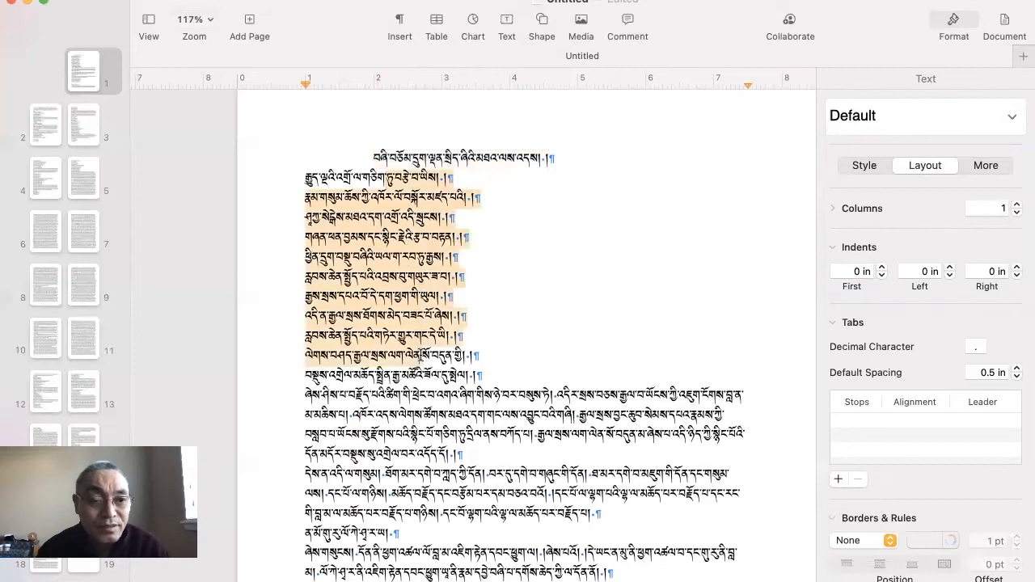
click(882, 268)
click(882, 268)
click(882, 268)
click(882, 268)
click(950, 268)
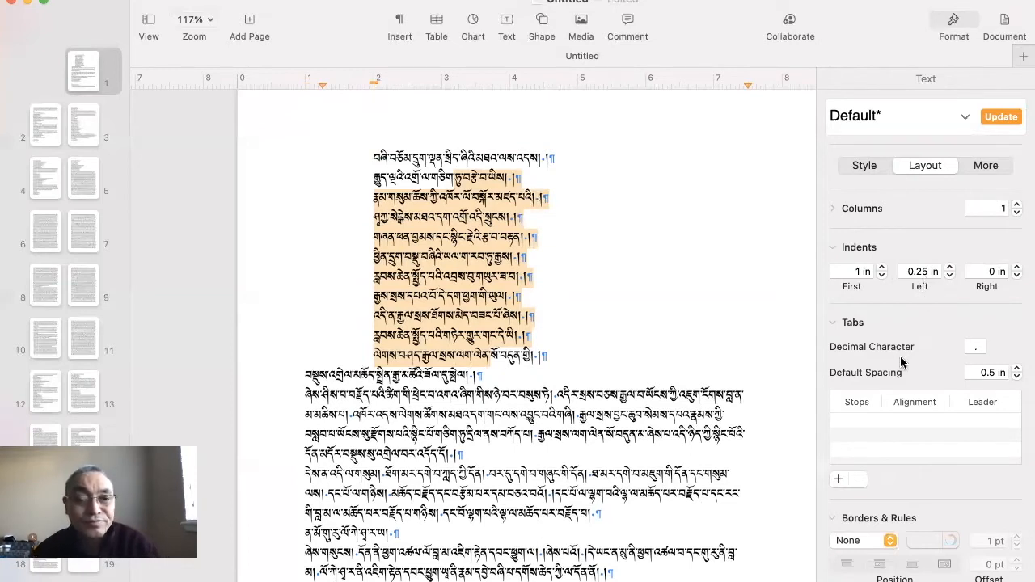
text(།)
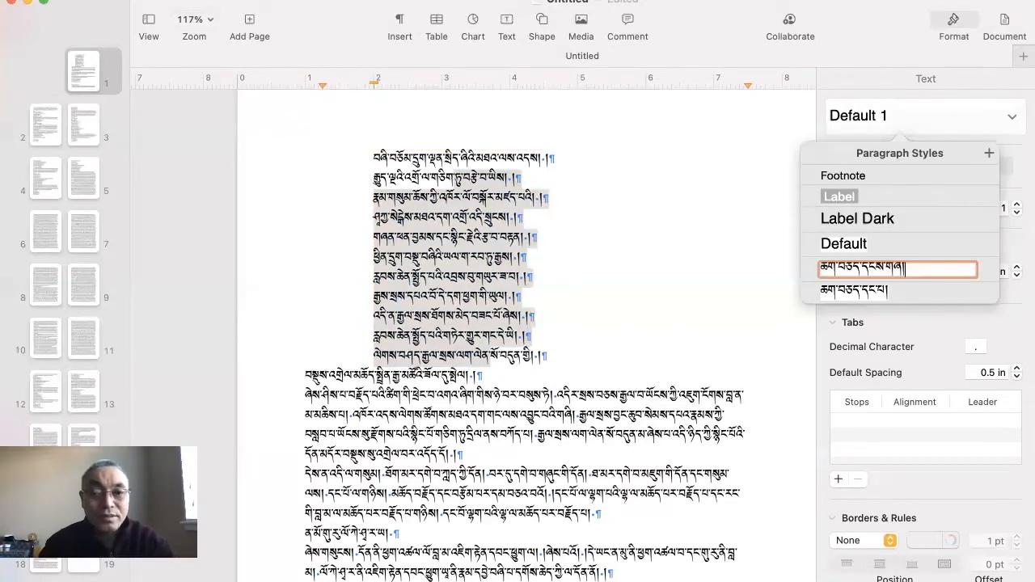
click(762, 266)
Indent the twelfth verse line like the lines above and set its after-paragraph spacing to 7 pt.
click(374, 377)
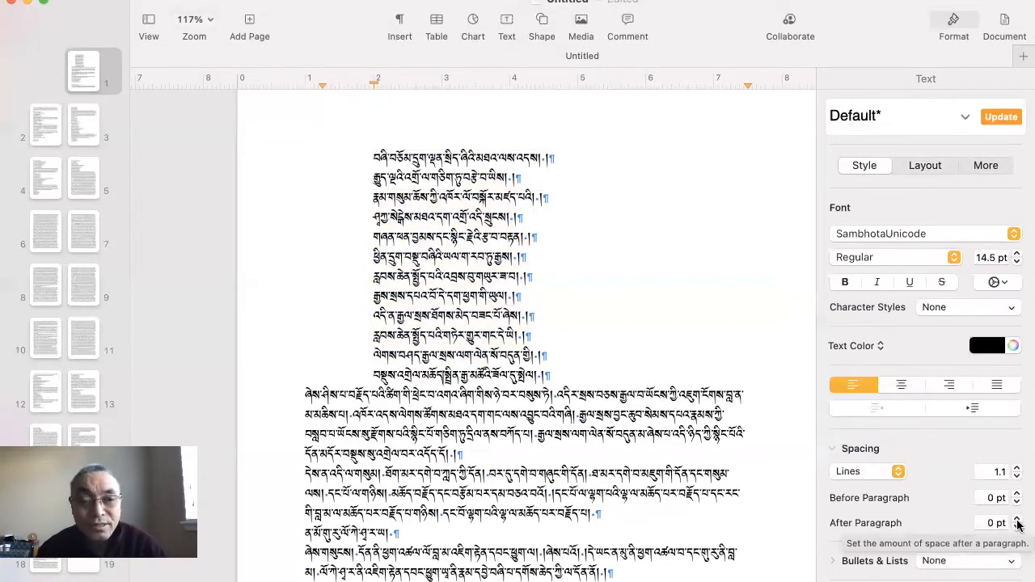
click(1017, 521)
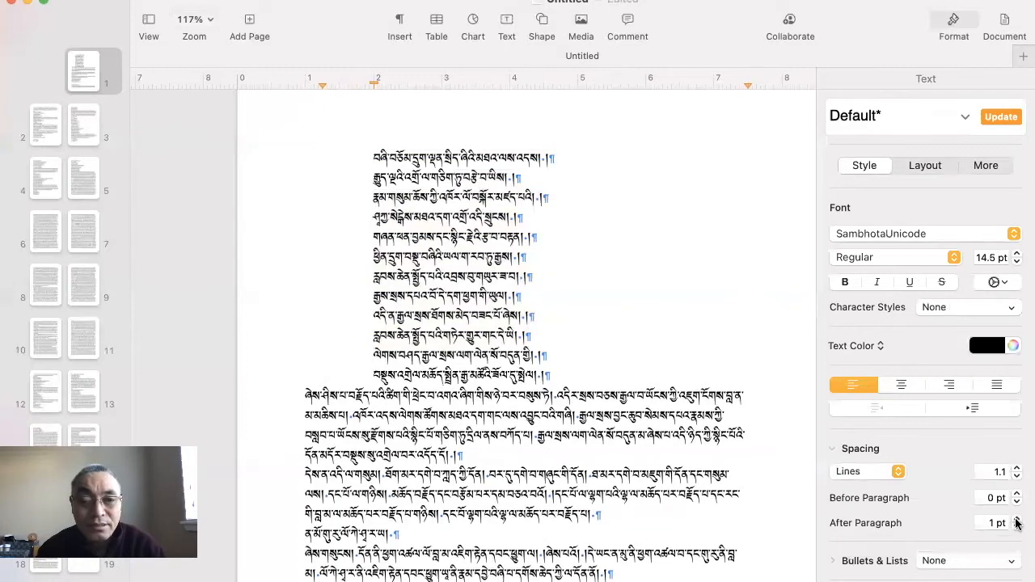
click(1017, 519)
click(1017, 520)
click(1016, 519)
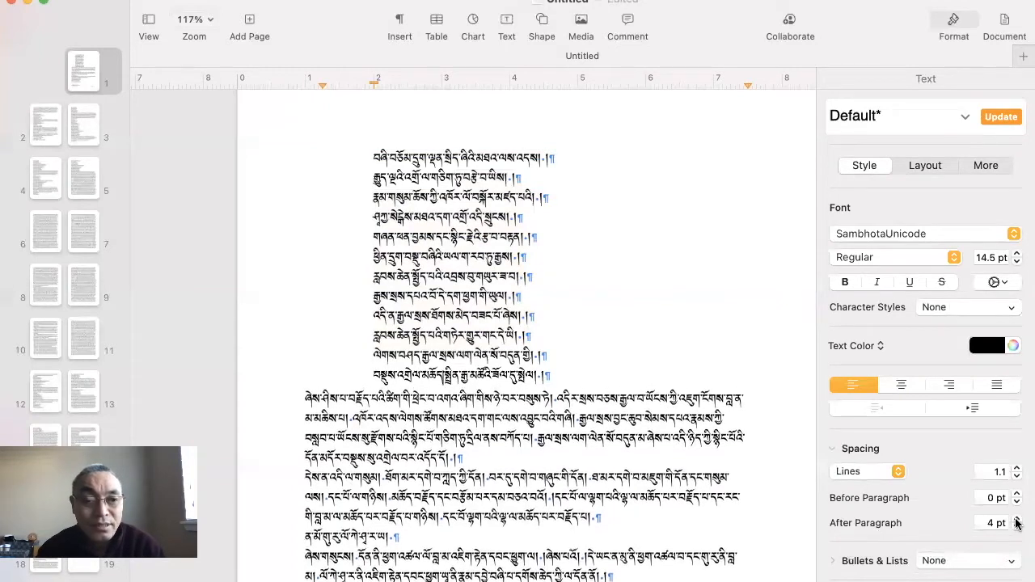
click(1017, 521)
click(1017, 521)
click(1017, 521)
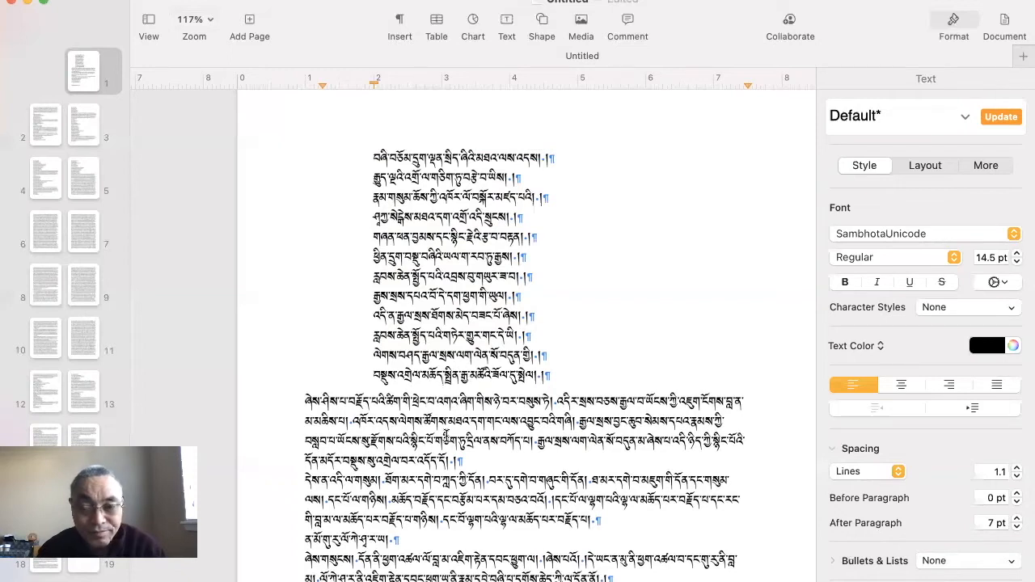
Create a new paragraph style from the twelfth verse line and name it ཚིག་བཅད་ཐ་མ།.
click(965, 116)
click(989, 153)
text(ཆག་བཅ)
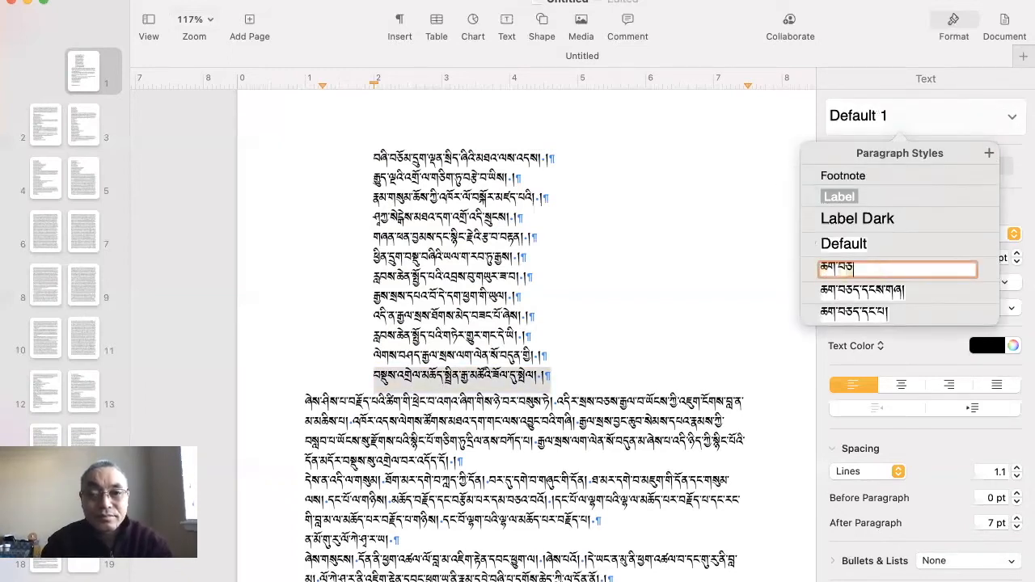
text(ད་པ)
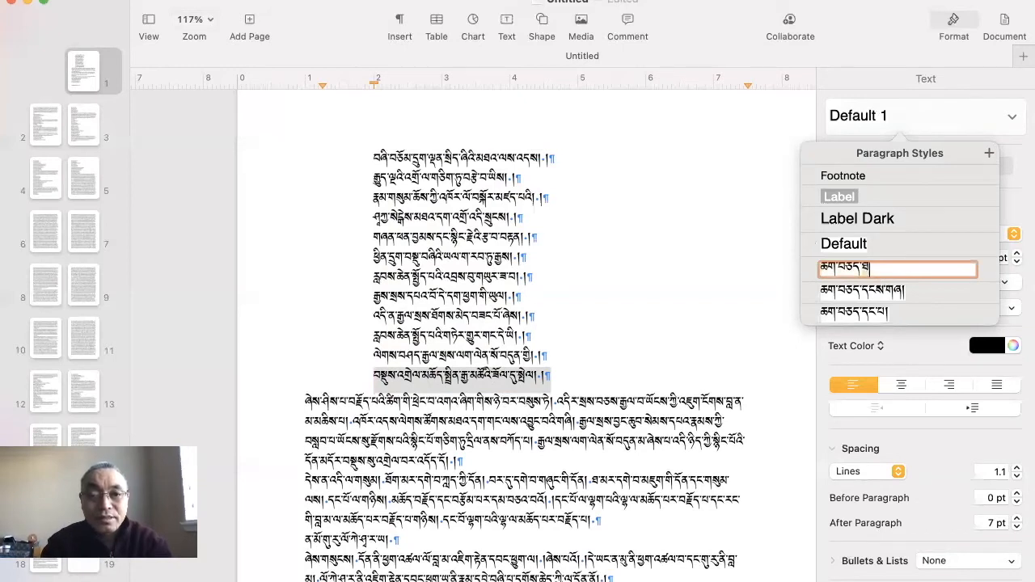
text(་མ།)
key(Return)
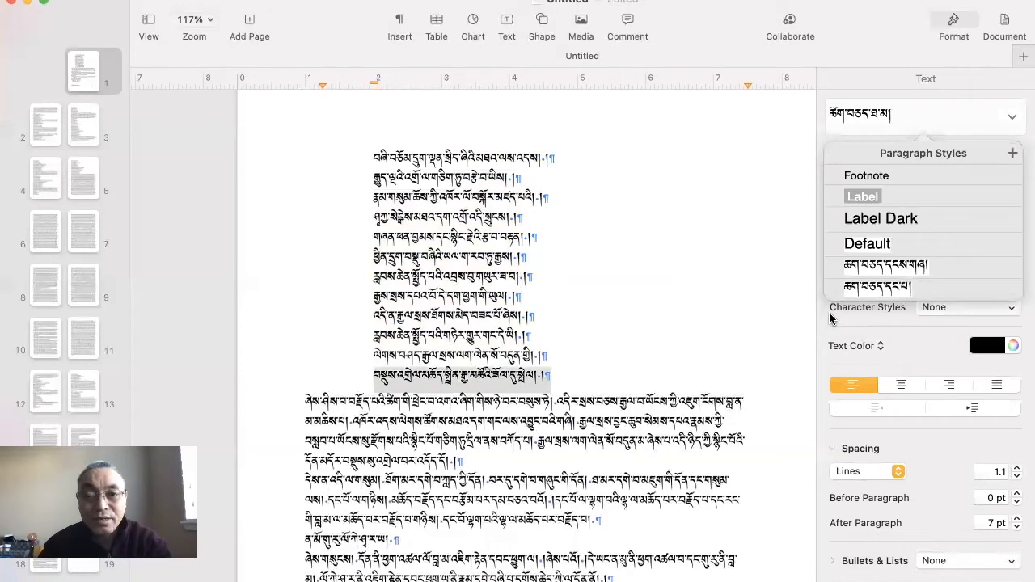
Reorder the paragraph styles so that ཚིག་བཅད་དང་པོ། comes before ཚིག་བཅད་དངོས་གཞི།, and leave the style list.
drag(834, 288, 828, 262)
scroll(934, 241, down, 2)
scroll(934, 240, up, 1)
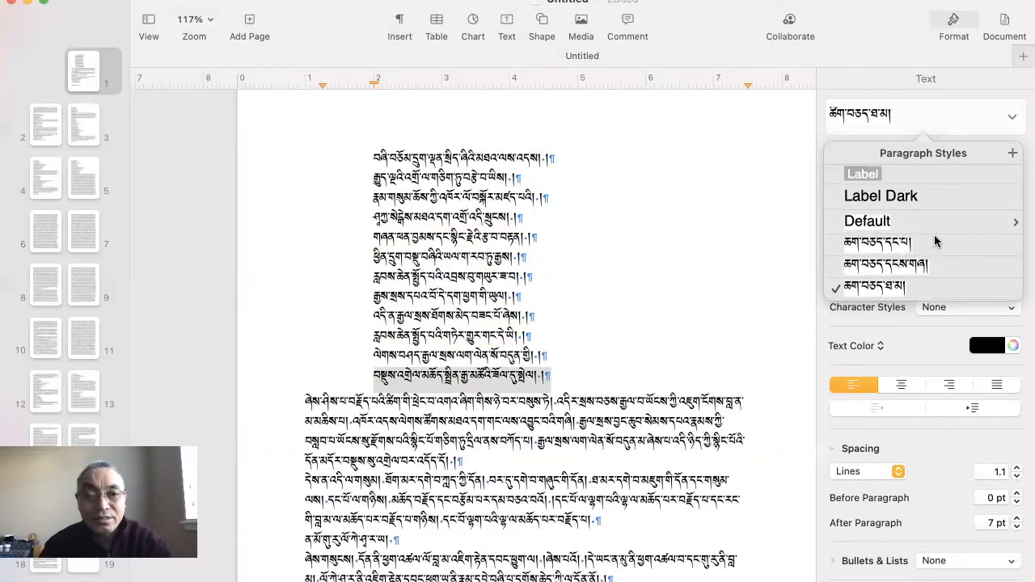
click(628, 372)
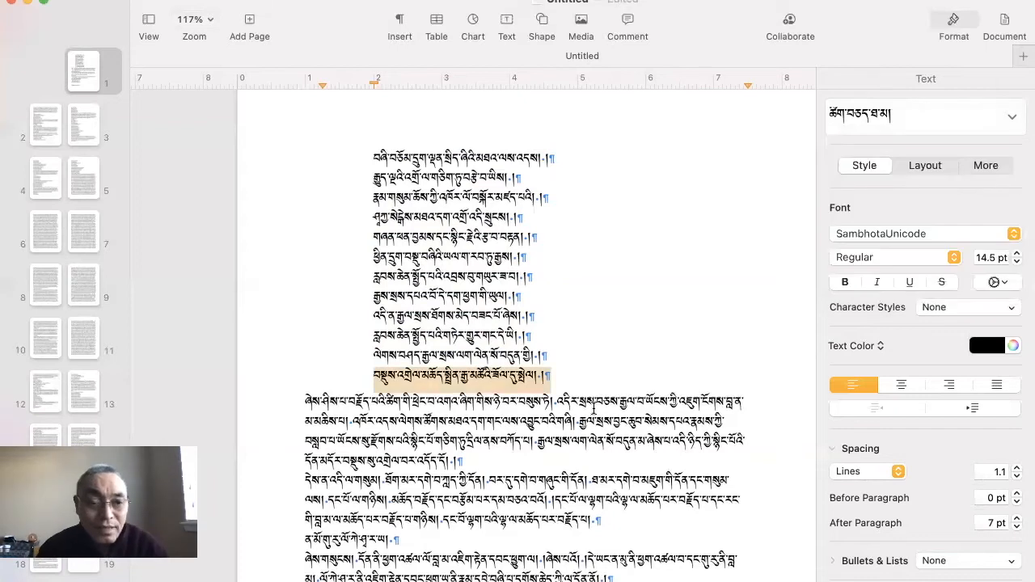
Set the first-line indent of the prose paragraph directly below the verse to 0.25 in.
click(476, 420)
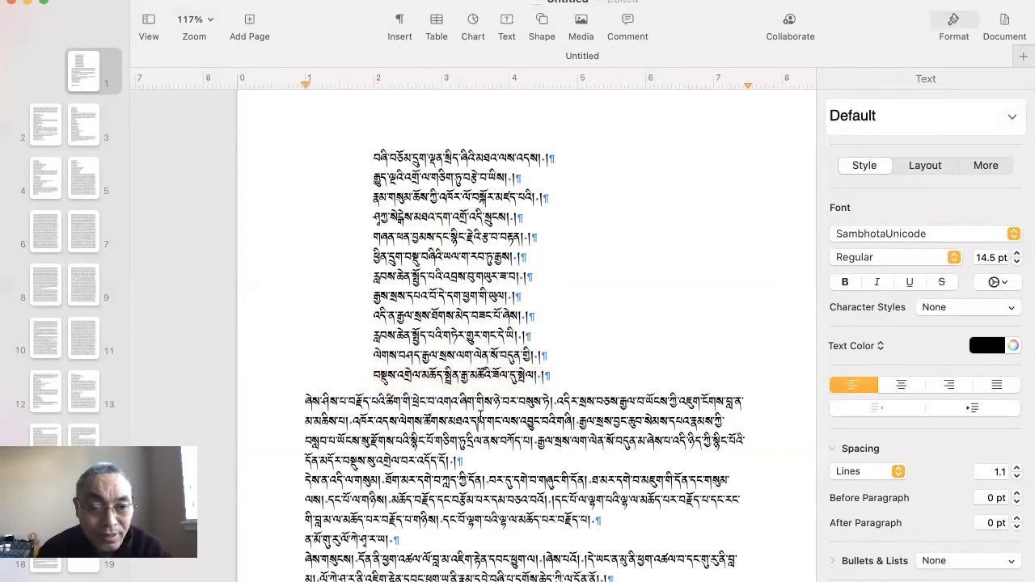
click(925, 165)
click(882, 268)
click(882, 268)
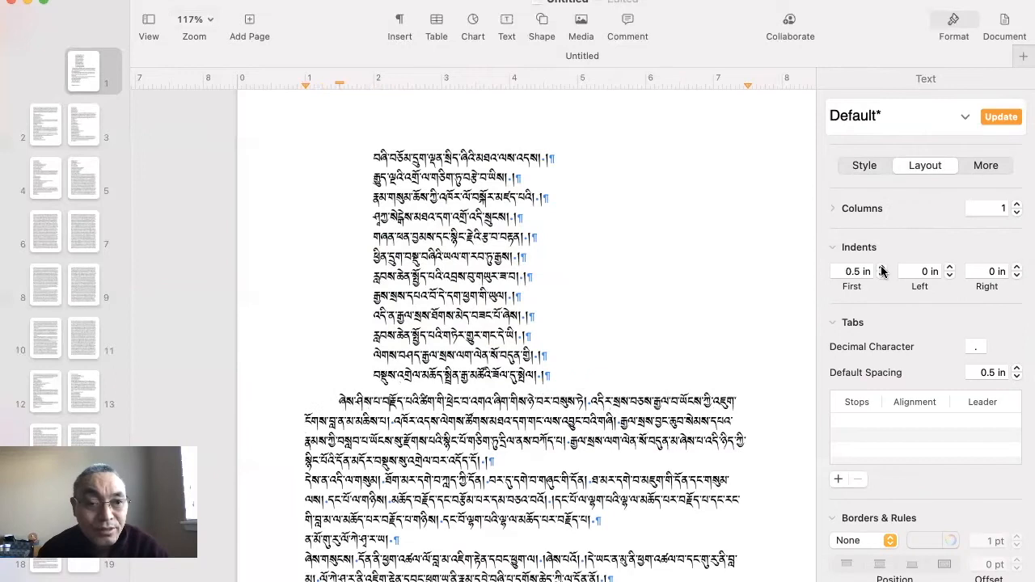
scroll(549, 400, up, 1)
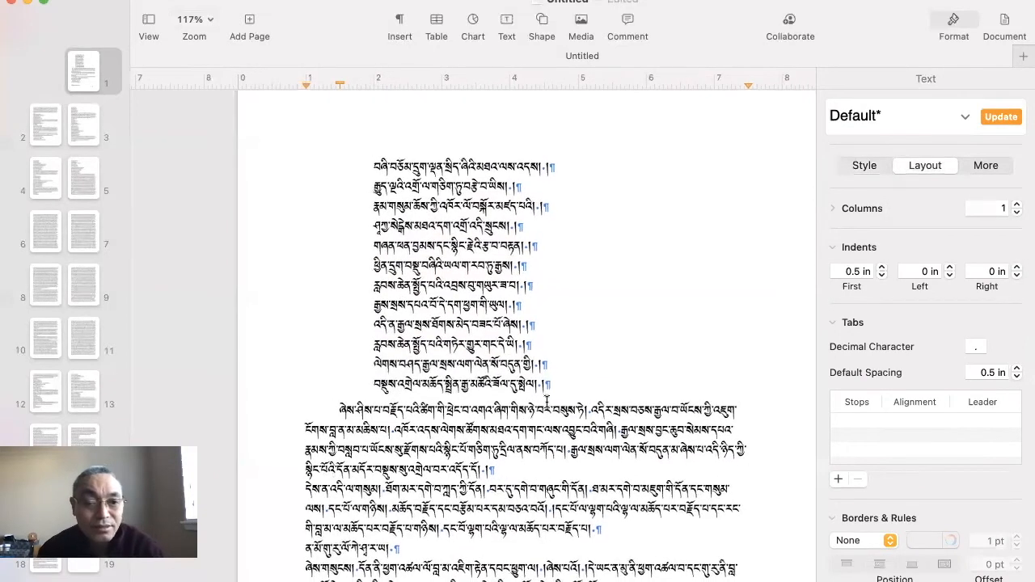
click(882, 274)
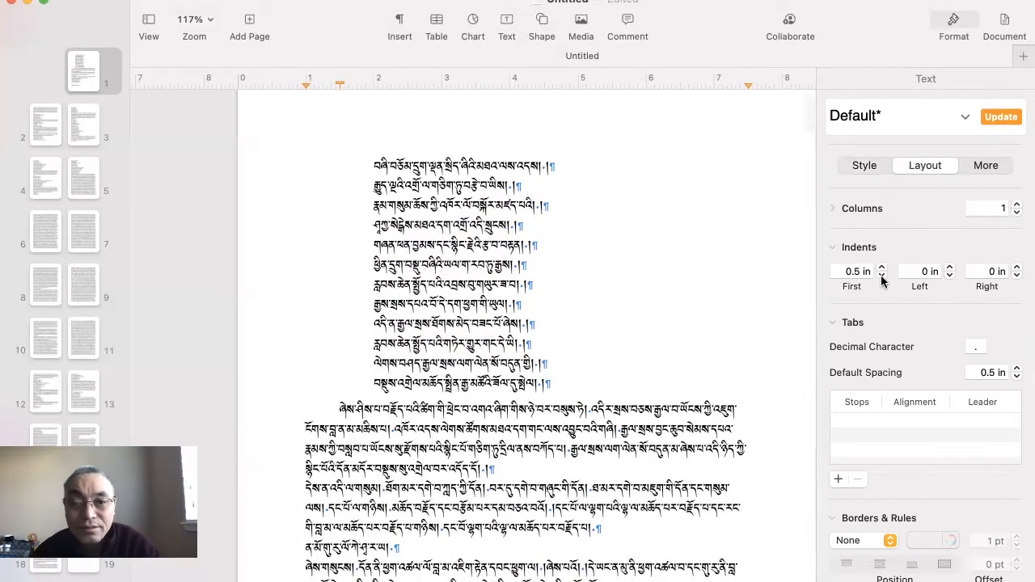
Set the prose paragraph's after-paragraph spacing to 6 pt and justify its text.
click(864, 167)
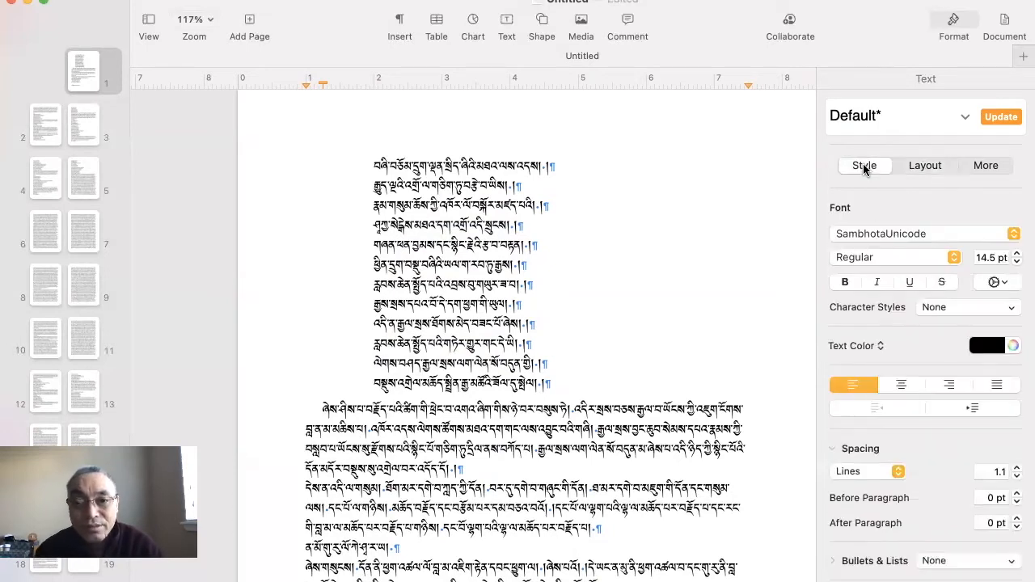
click(1016, 520)
click(1016, 520)
click(1016, 520)
click(1016, 520)
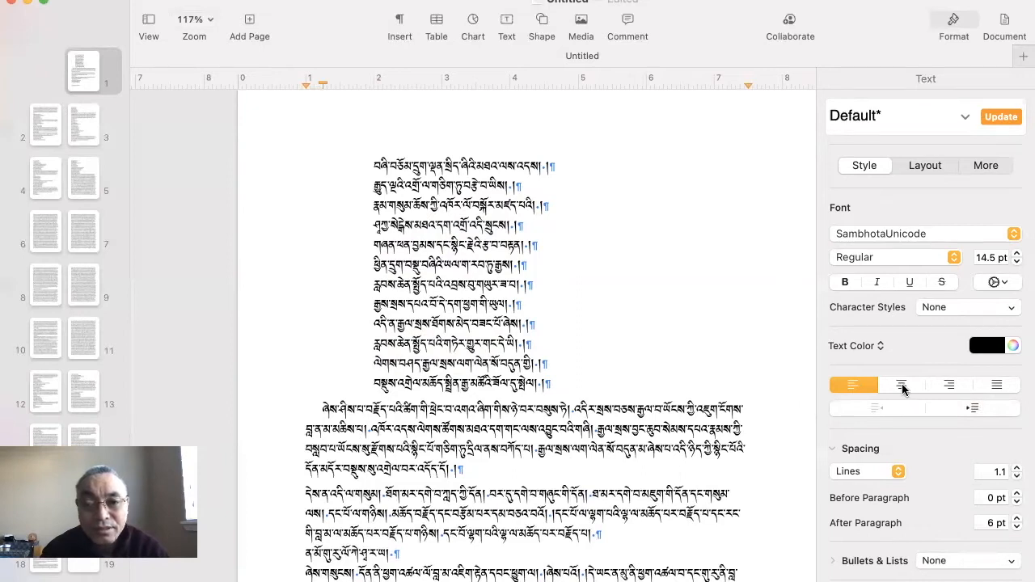
click(997, 385)
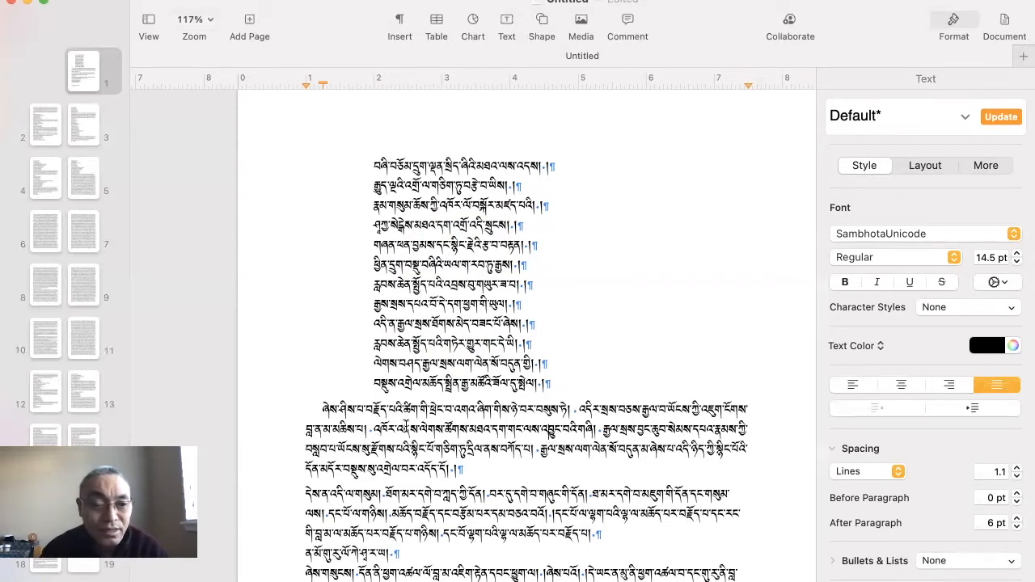
Save the prose paragraph's formatting as a new paragraph style named ལུས།.
click(965, 118)
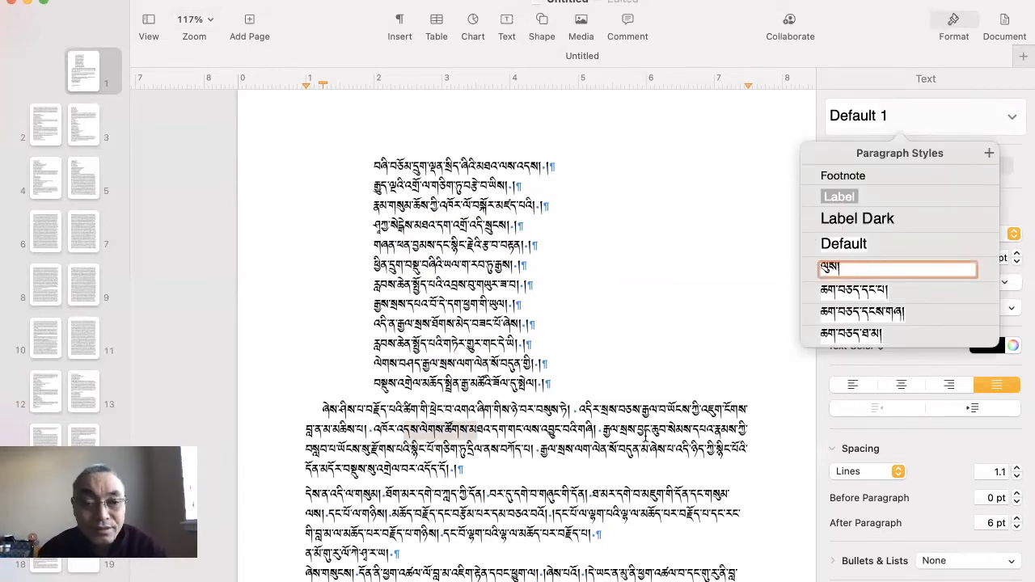
click(630, 434)
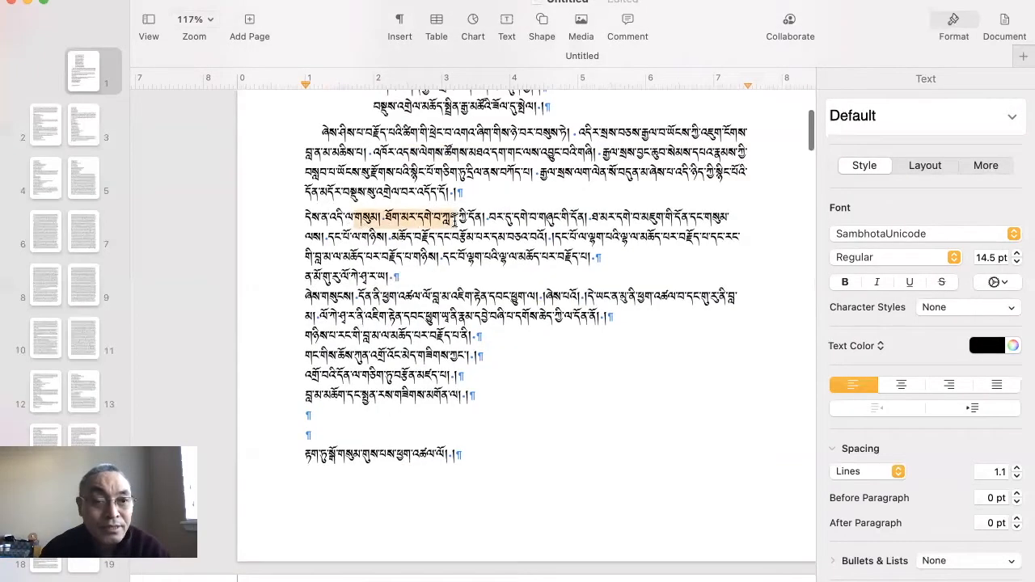
Change the font of the indented verse line below the second red heading to Qomolangma-Subtitle and increase its font size.
scroll(454, 224, up, 2)
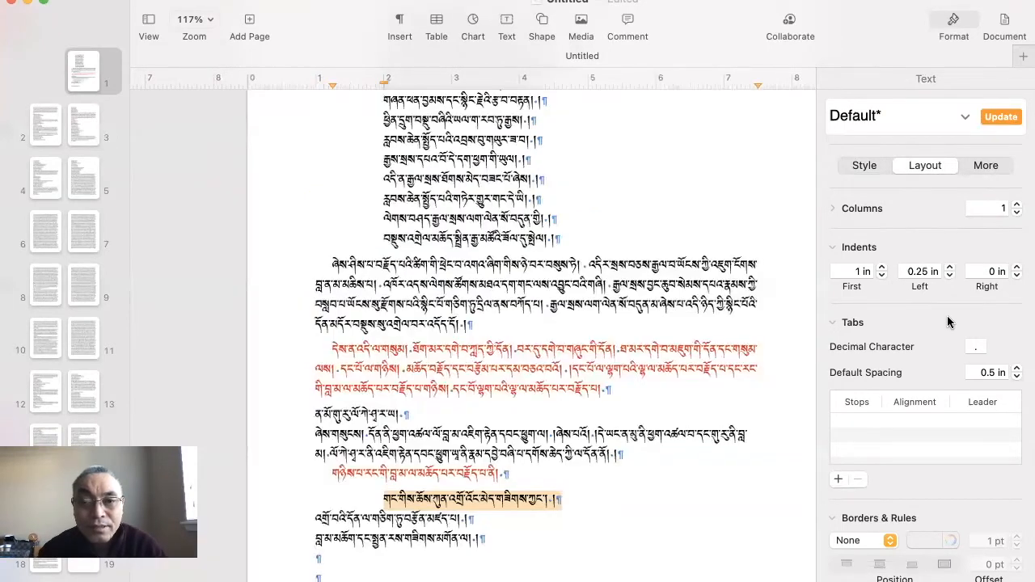
click(864, 165)
click(1013, 235)
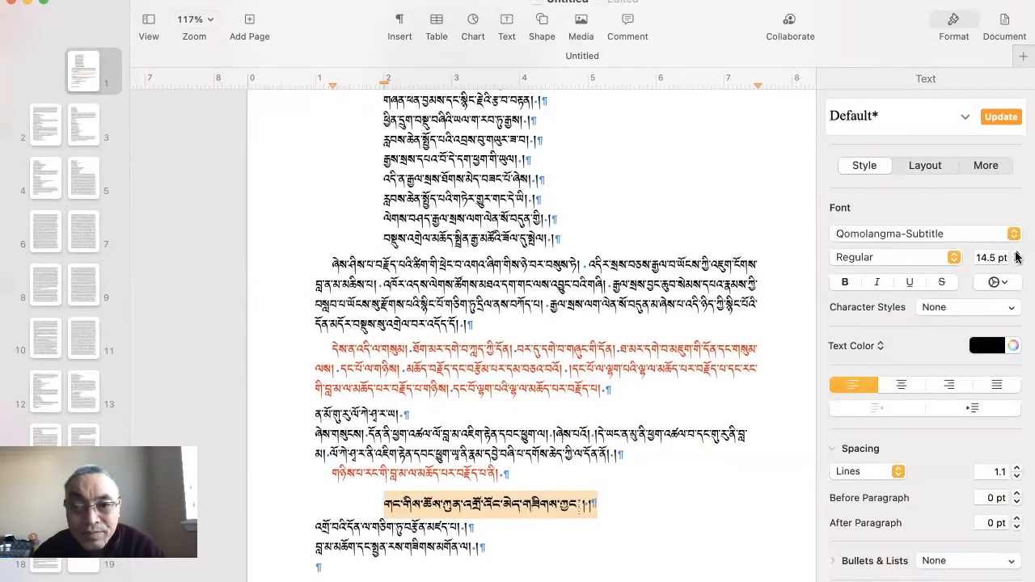
click(1016, 253)
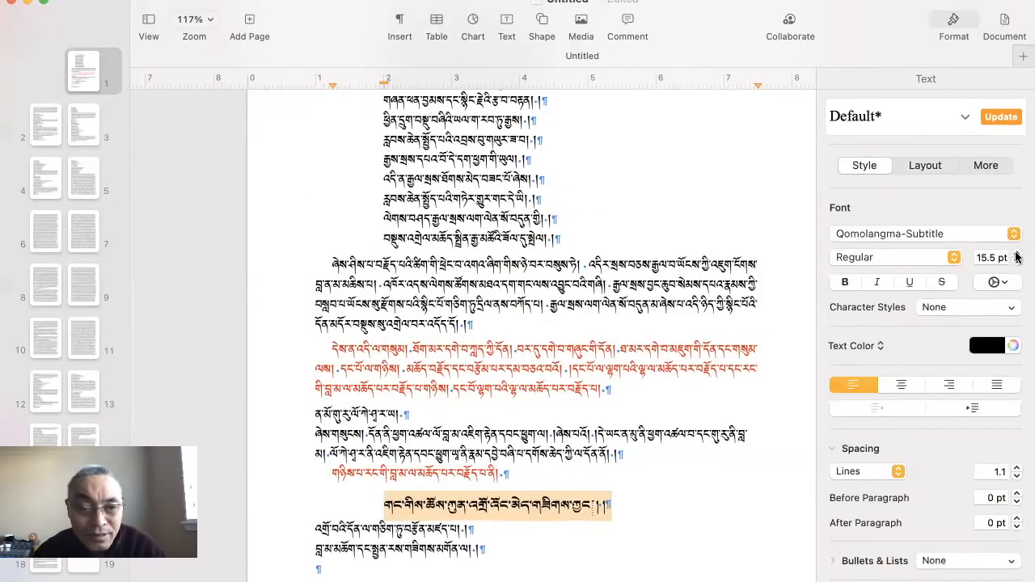
click(1016, 253)
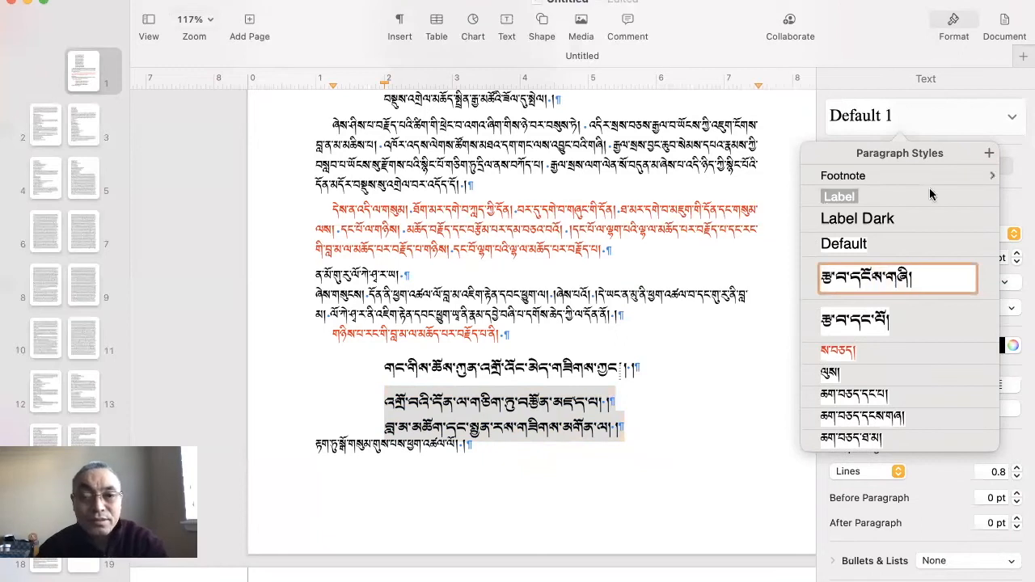
Format the verse's unstyled last line like the lines above and save its formatting as a paragraph style named རྩ་བ་ཐ་མ།.
click(341, 453)
drag(317, 447, 474, 447)
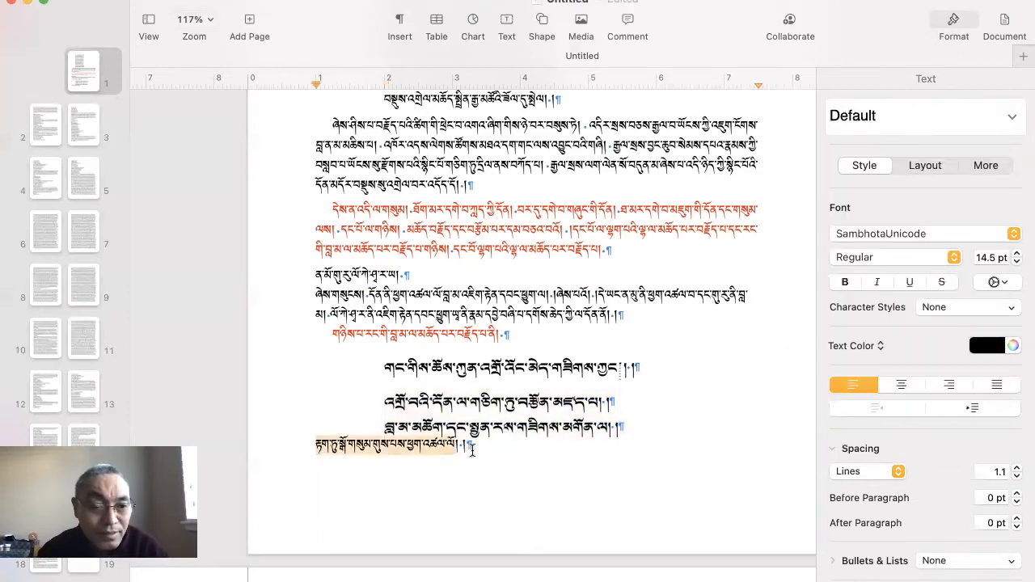
click(921, 115)
click(923, 283)
Set the first root-verse line's spacing to 0.8 lines and update its རྩ་བ་དང་པོ། style with the change.
scroll(578, 447, down, 5)
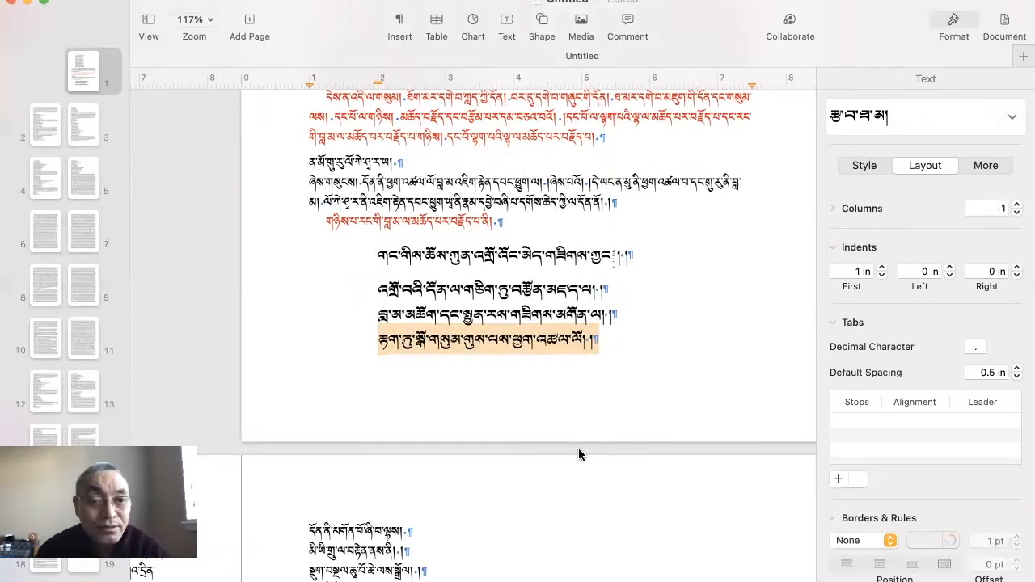
click(495, 255)
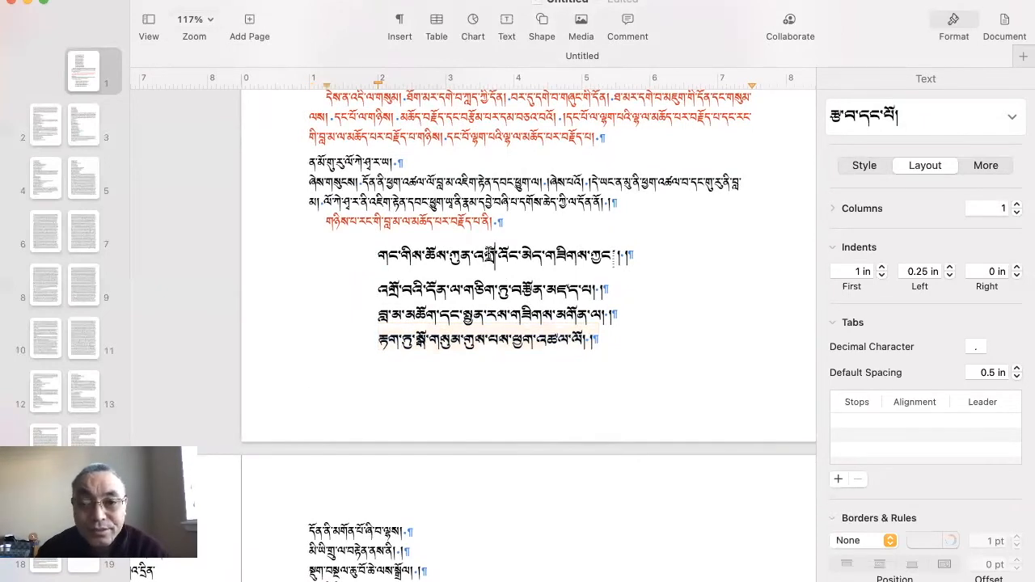
click(869, 165)
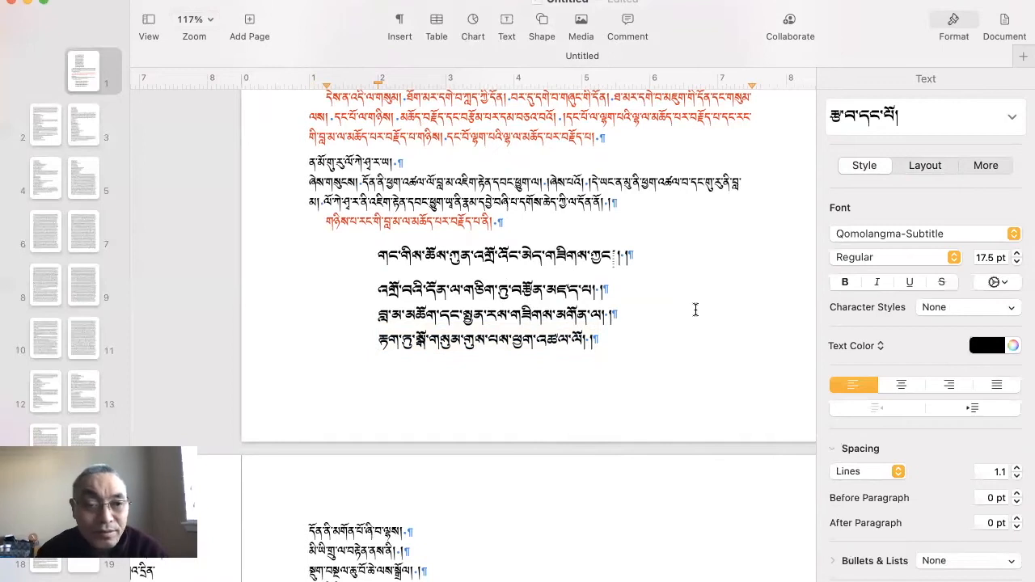
click(1016, 476)
click(1016, 476)
click(1016, 476)
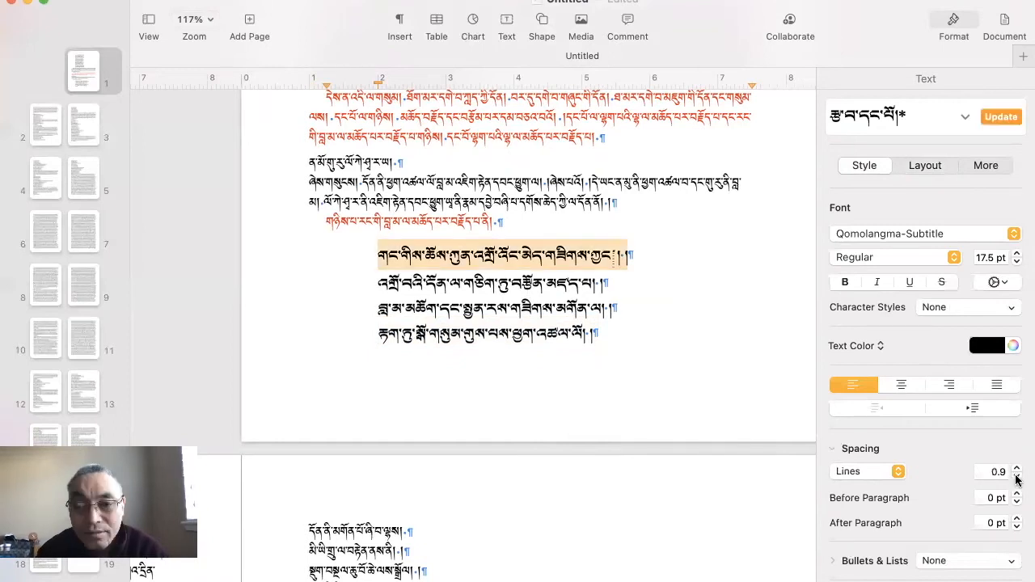
click(1000, 118)
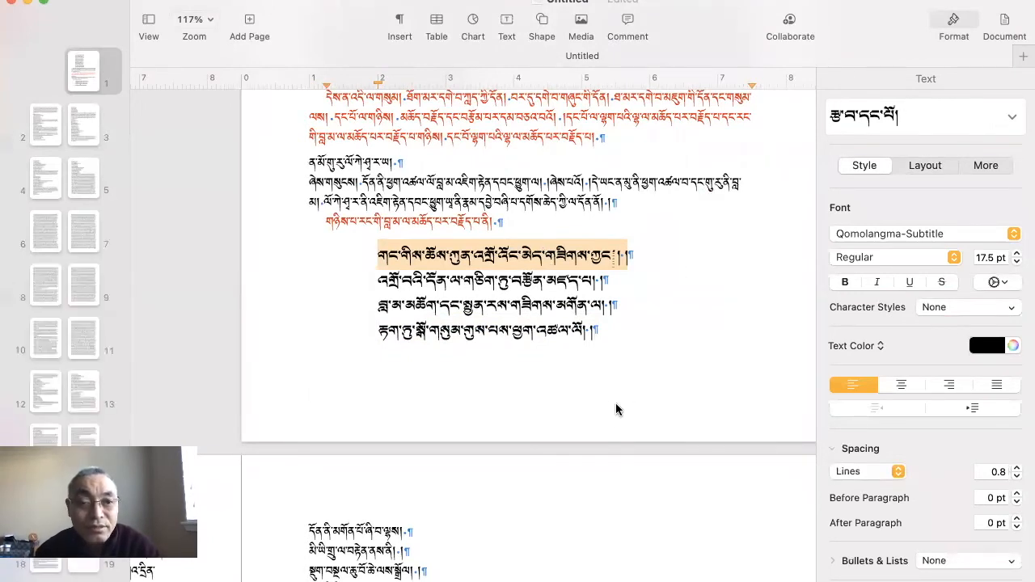
Indent the first line of page 3 by 0.25 in and save its formatting as a paragraph style named ལུང་ཁུངས།.
scroll(496, 349, down, 4)
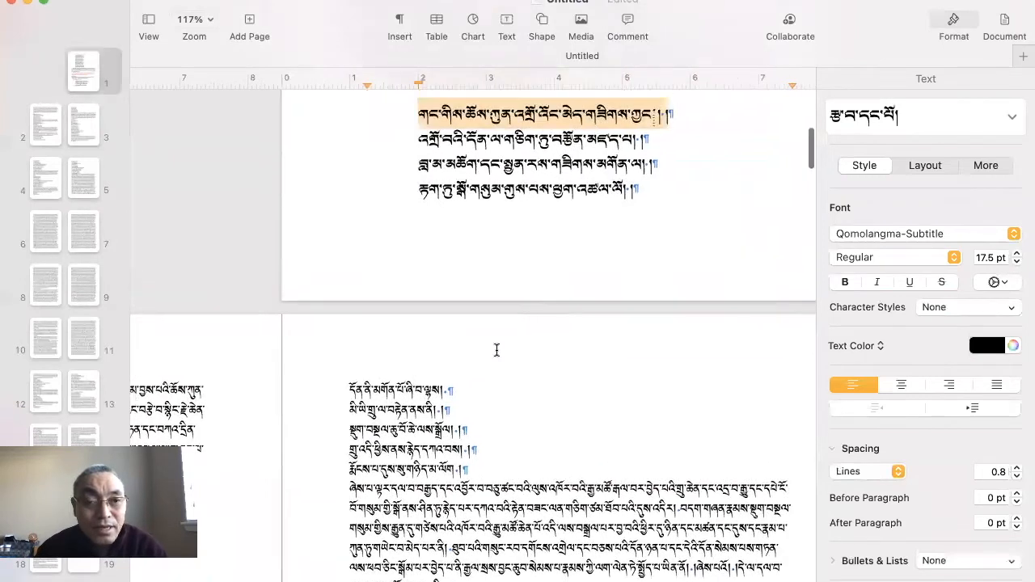
scroll(497, 349, up, 1)
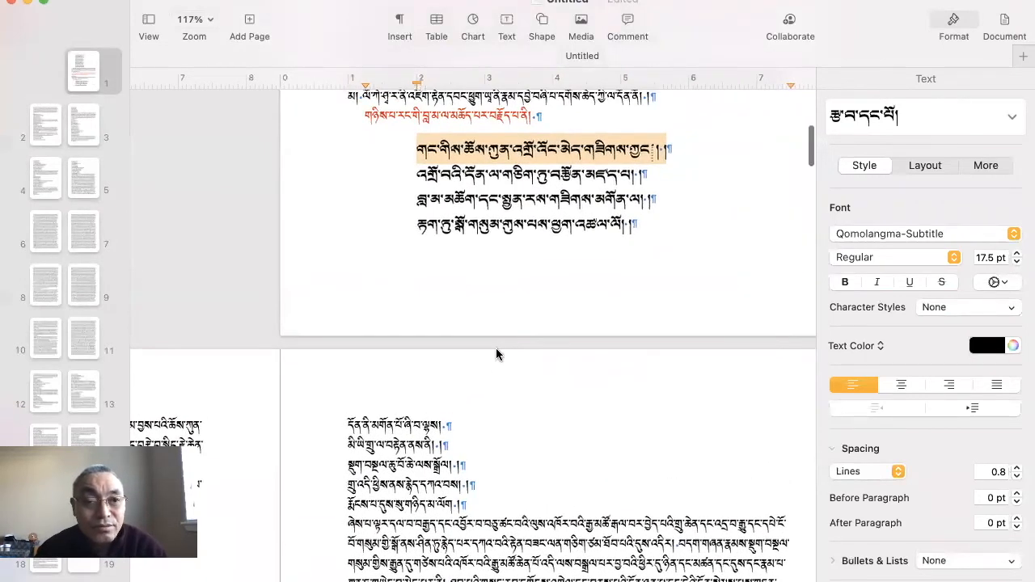
scroll(495, 347, down, 2)
click(420, 347)
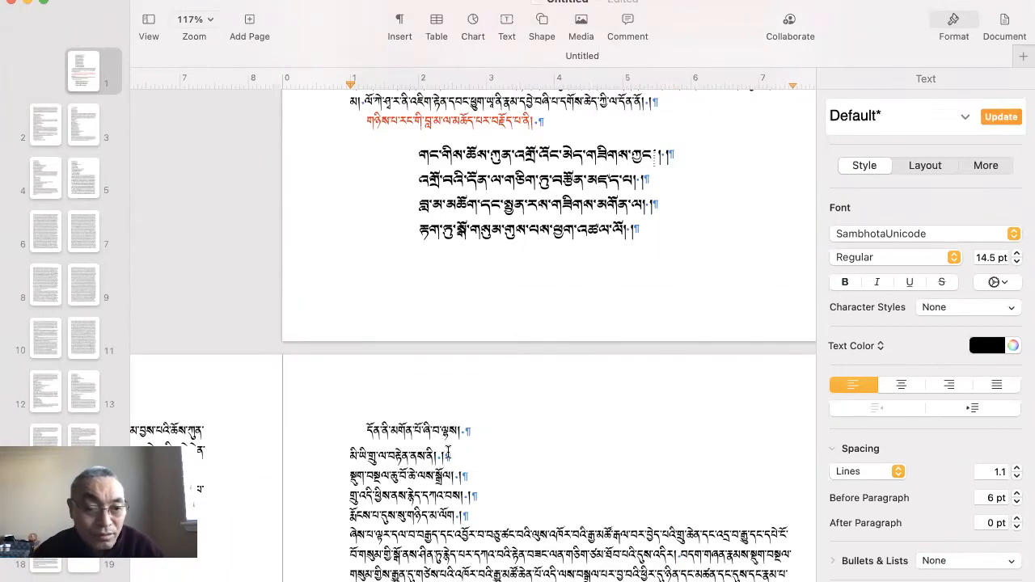
Indent the four quoted verse lines below, color them in blue shades, and save the Blue last line as the paragraph style ལུངས་ཐ་མ།.
drag(449, 455, 347, 452)
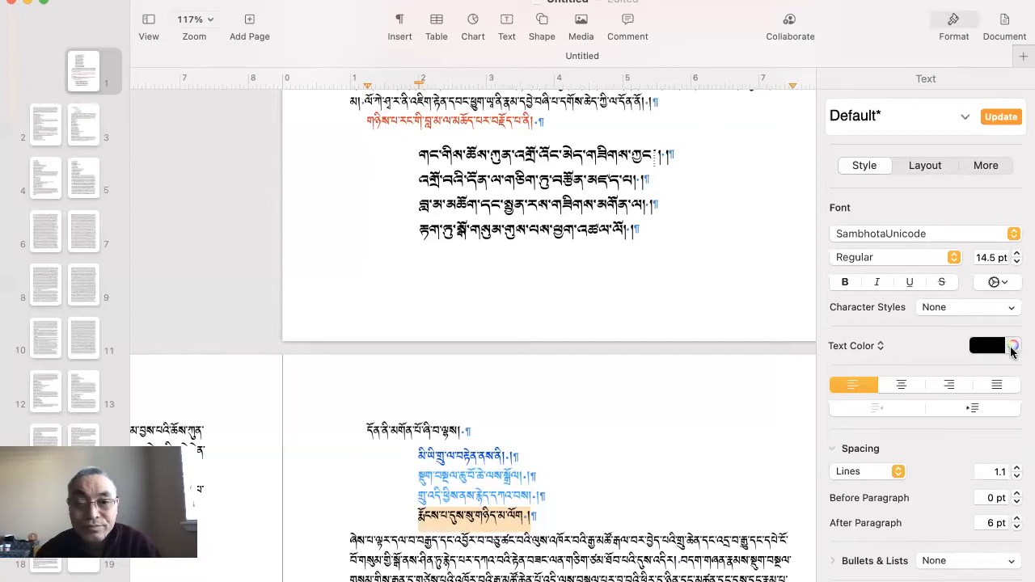
click(1011, 347)
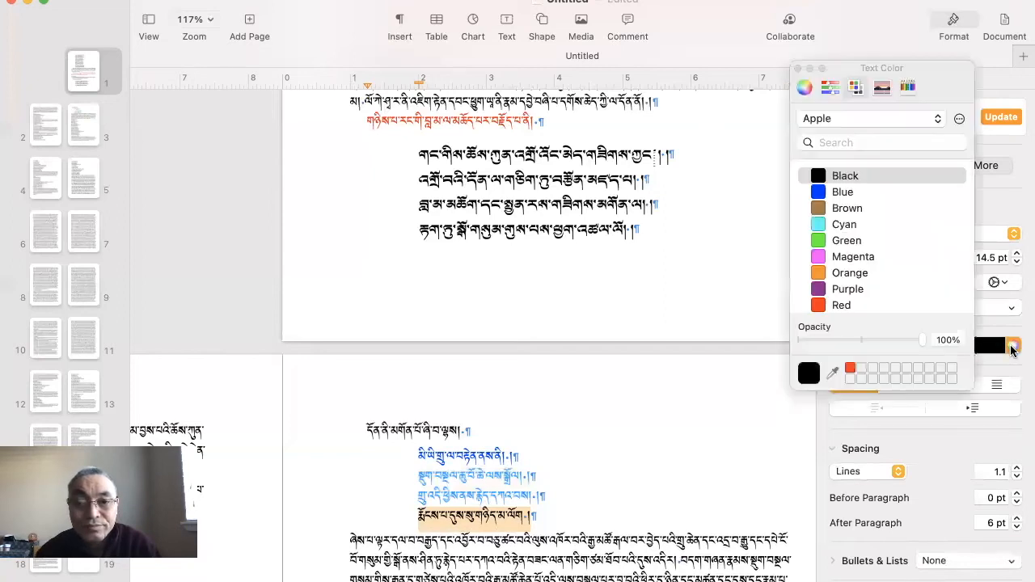
click(844, 195)
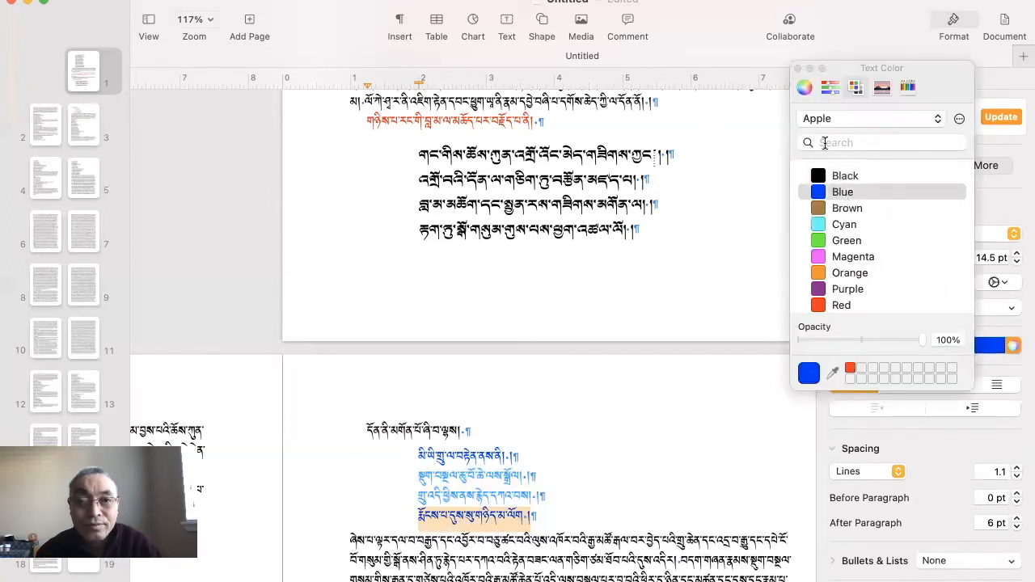
click(797, 70)
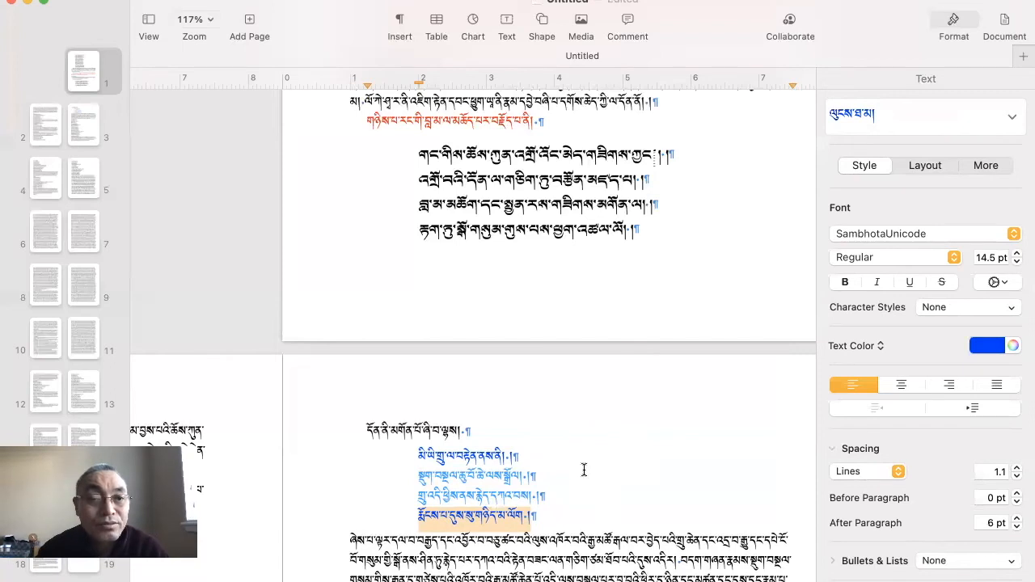
Apply the ལུས། paragraph style to the prose paragraph directly below the blue quoted verse.
scroll(513, 247, down, 5)
click(514, 271)
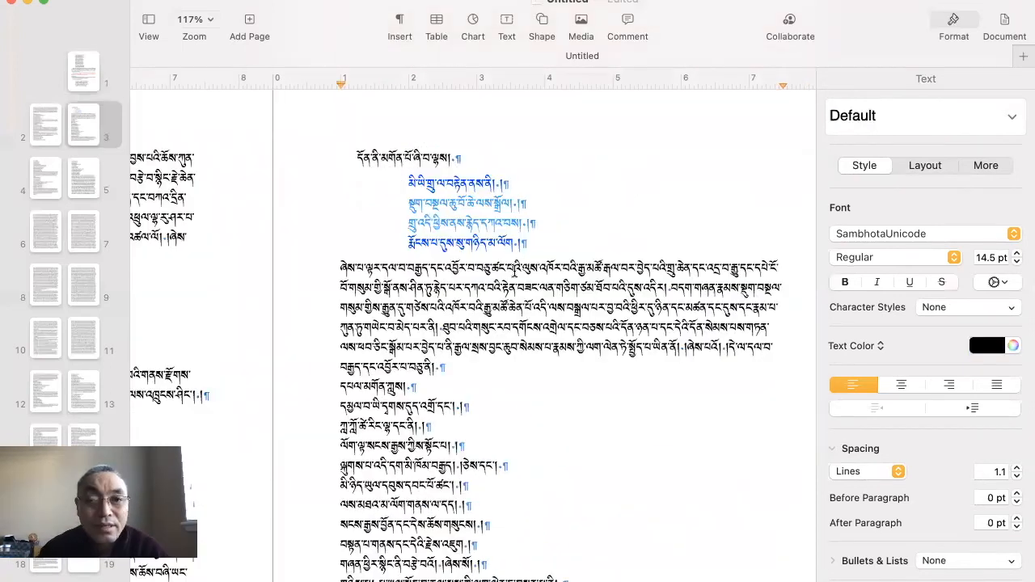
click(1013, 120)
click(929, 521)
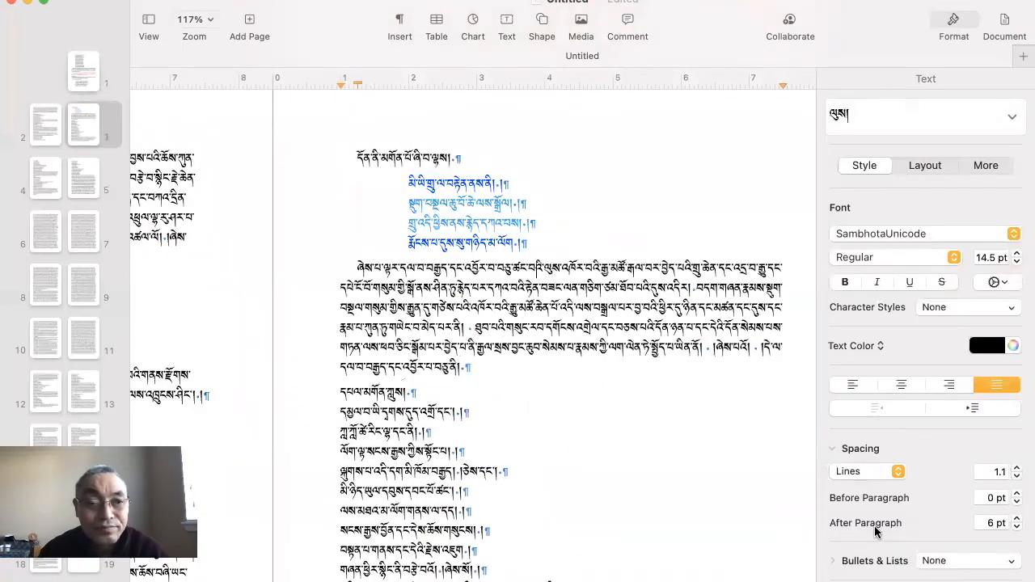
Apply the ལུང་ཁུངས། paragraph style to the short source line དཔལ་མགོན་ཀླུས། below the prose paragraph.
scroll(611, 327, down, 3)
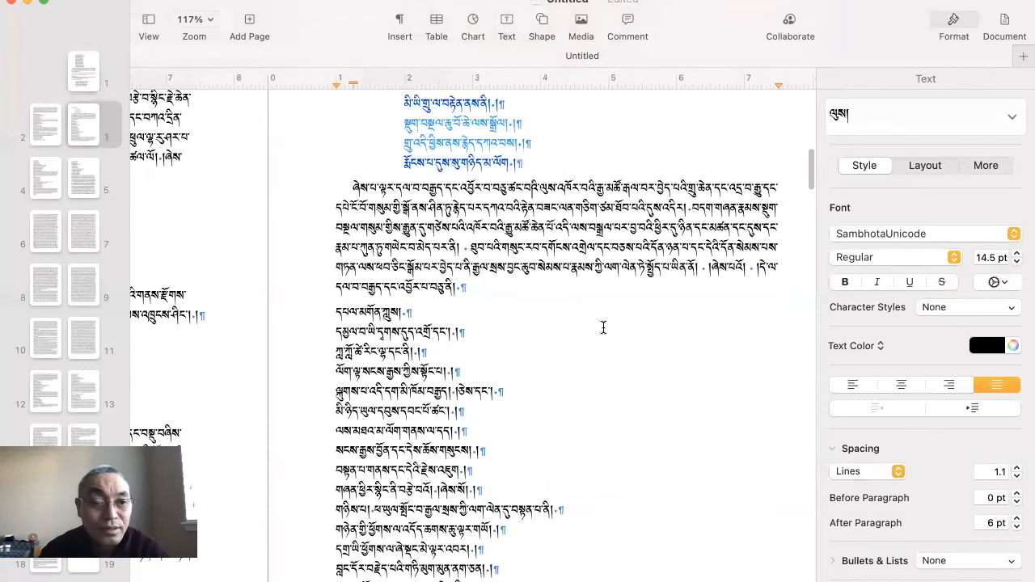
click(374, 312)
click(1011, 116)
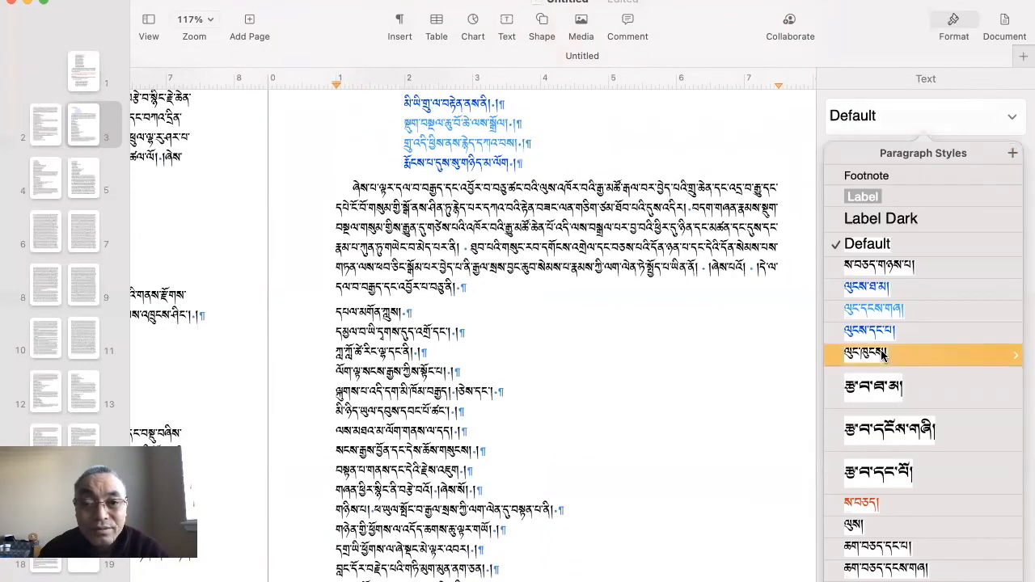
click(880, 352)
Apply the ལུངས་དང་པ། paragraph style to the first verse line below དཔལ་མགོན་ཀླུས།.
scroll(496, 408, down, 4)
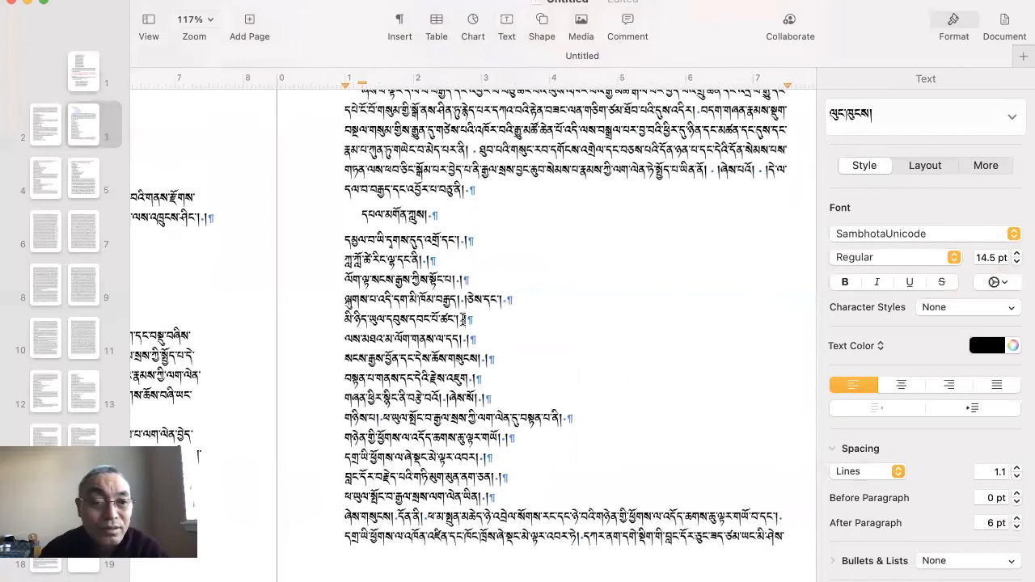
click(397, 241)
click(1011, 117)
click(894, 334)
Apply the ལུང་དངས་གཞ། style to the stanza's second and third lines and ལུངས་ཐ་མ། to its fourth line.
click(391, 260)
drag(388, 260, 407, 275)
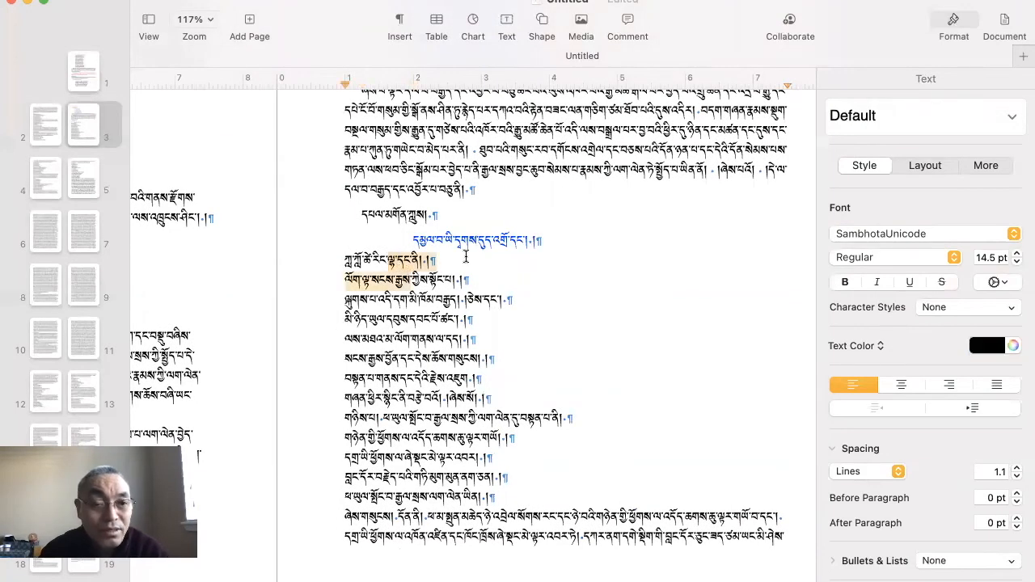
click(1011, 116)
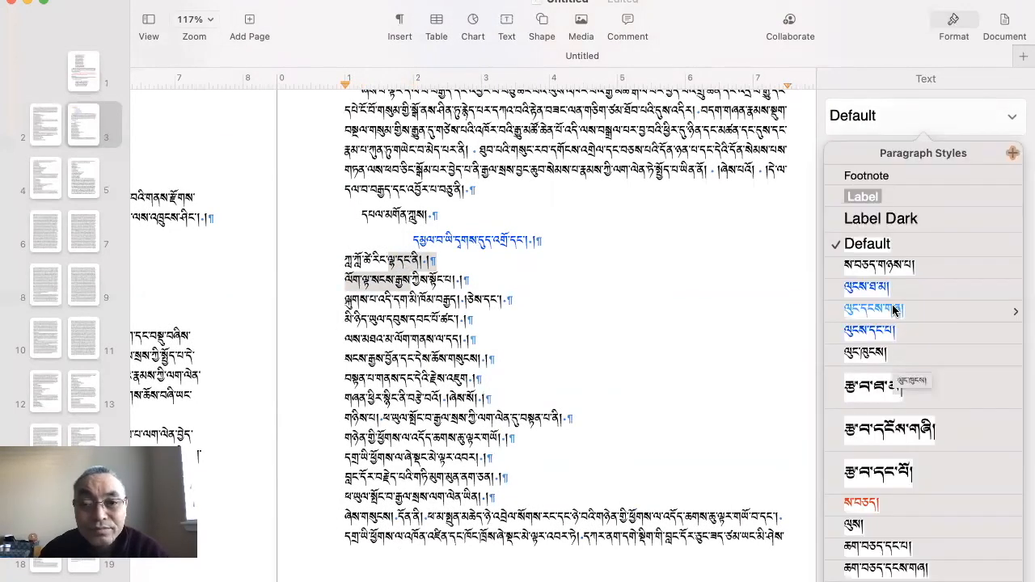
click(894, 309)
key(Down)
click(1010, 119)
click(894, 310)
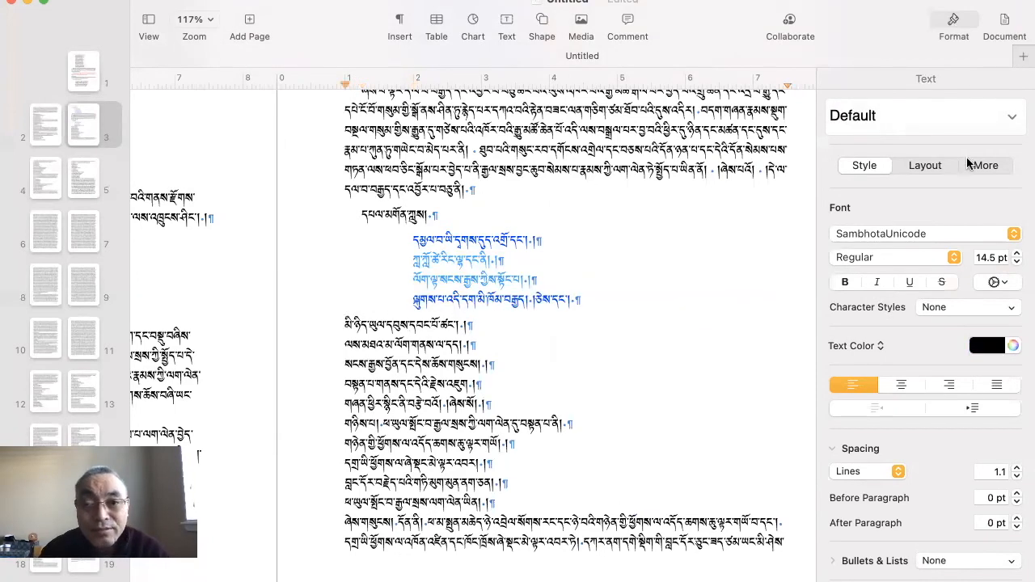
Apply ལུངས་དང་པ། to the first line of the following stanza and ལུང་དངས་གཞ། to its three middle lines.
click(1013, 119)
click(894, 310)
drag(418, 346, 437, 386)
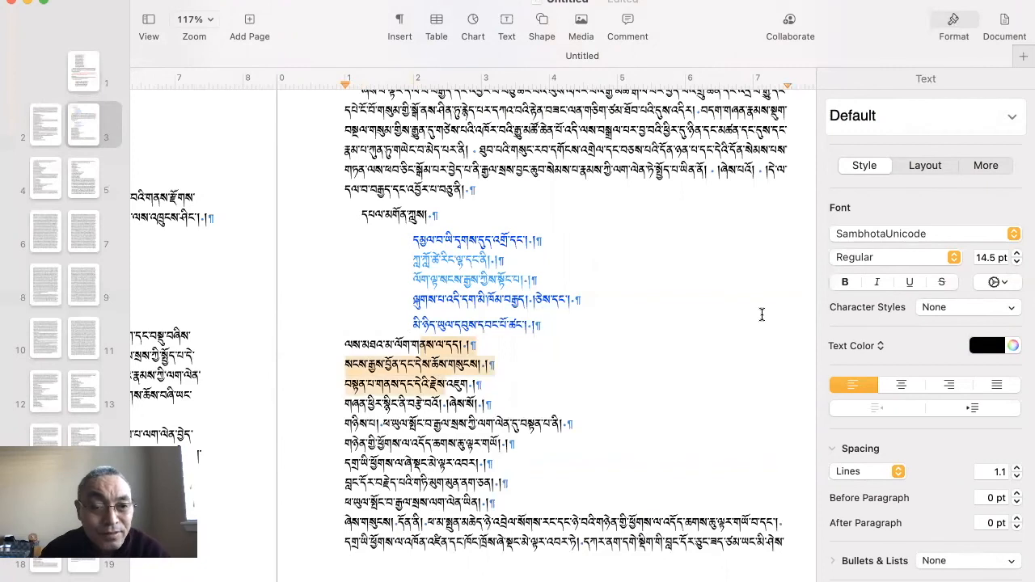
click(1011, 116)
click(894, 309)
Apply the ལུངས་ཐ་མ། paragraph style to the closing line of the second quoted stanza.
click(427, 402)
click(1012, 116)
click(894, 309)
Apply the ས་བཅད་གཉིས་པ། heading style to the line beginning གཉིས་པ། below the quoted stanzas.
click(450, 428)
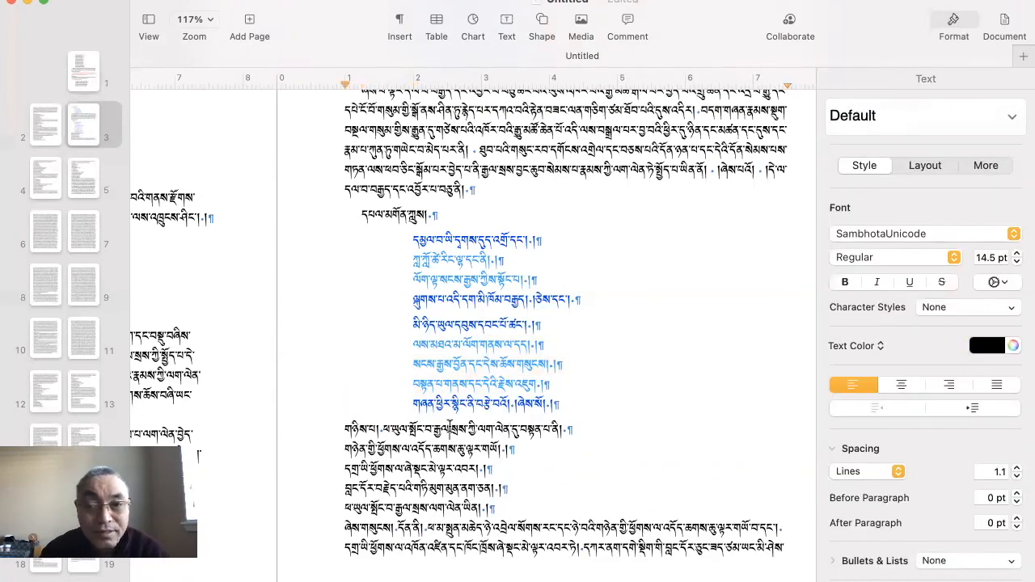
click(1011, 116)
click(905, 269)
Apply the རྩ་བ་དང་པོ། paragraph style to the first root-verse line below the གཉིས་པ། heading.
scroll(437, 318, down, 3)
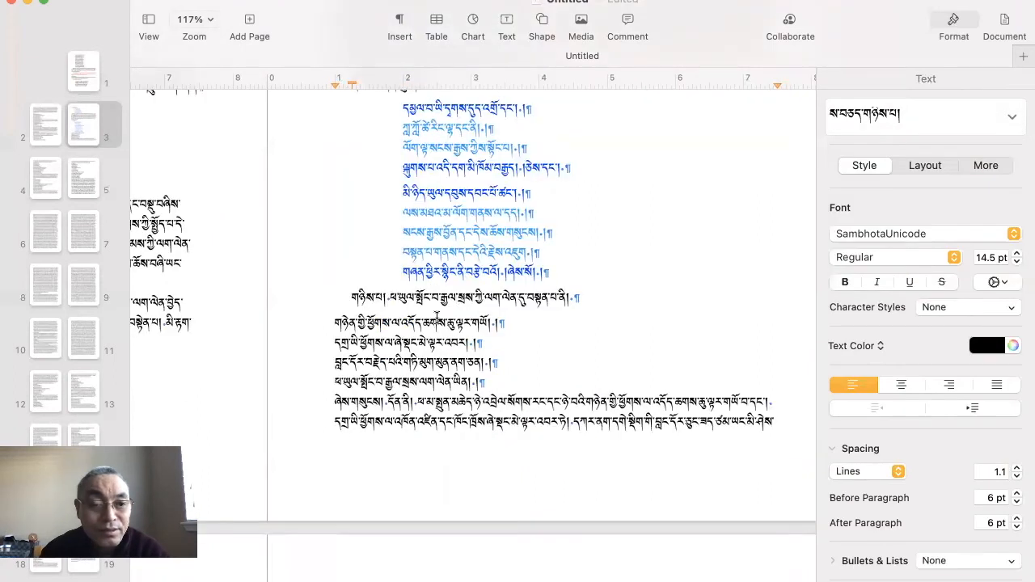
click(429, 324)
click(1013, 119)
click(882, 472)
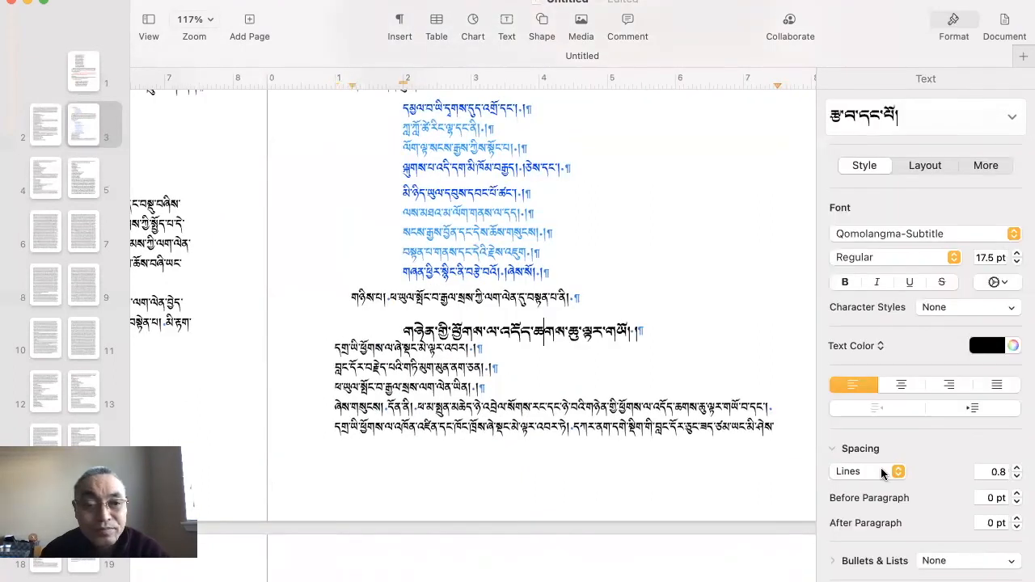
Apply the རྩ་བ་དངོས་གཞི། style to the root verse's two middle lines and རྩ་བ་ཐ་མ། to its last line.
drag(335, 348, 449, 371)
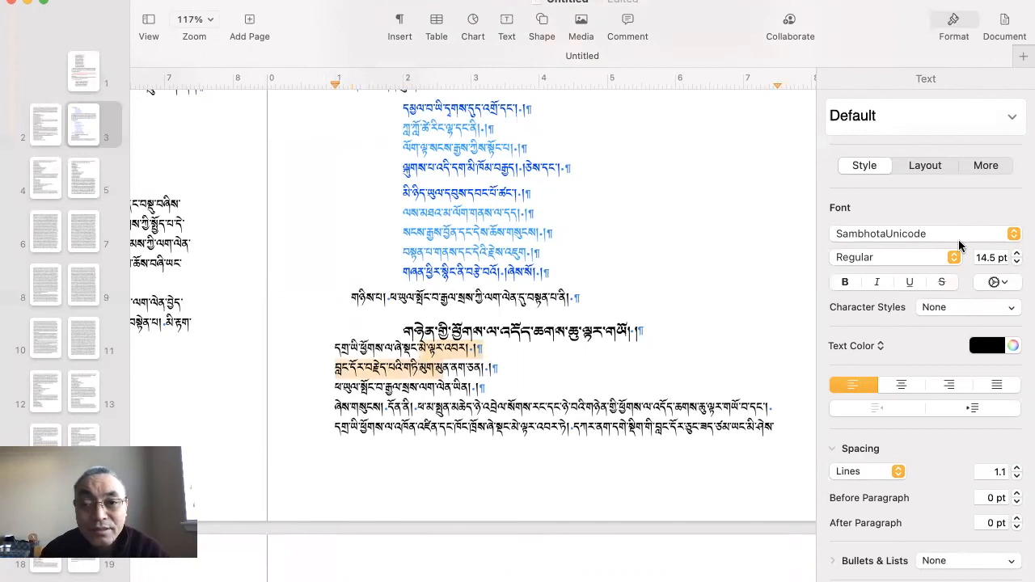
click(1011, 116)
click(897, 429)
key(Down)
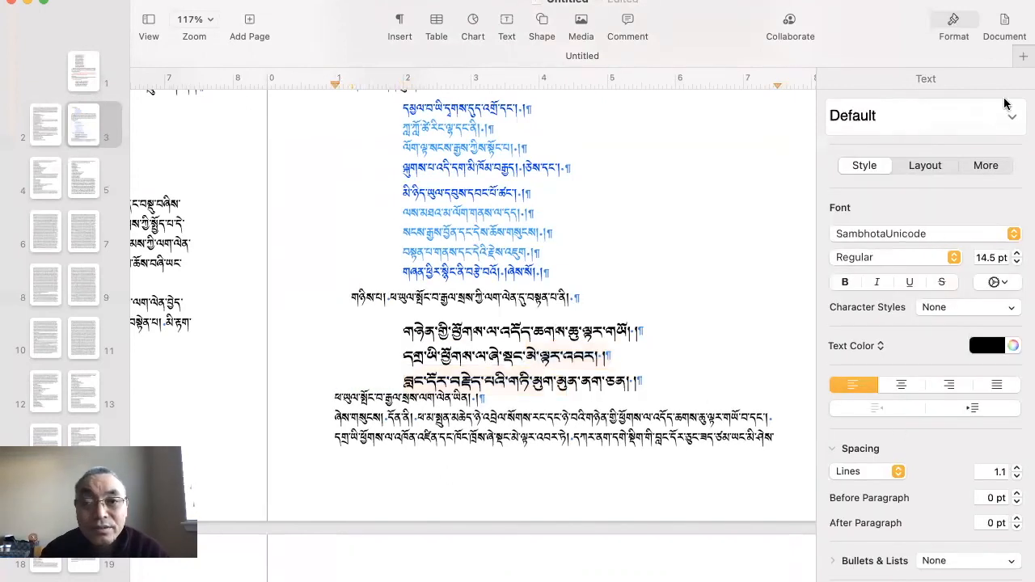
click(1011, 116)
click(897, 388)
scroll(611, 412, down, 10)
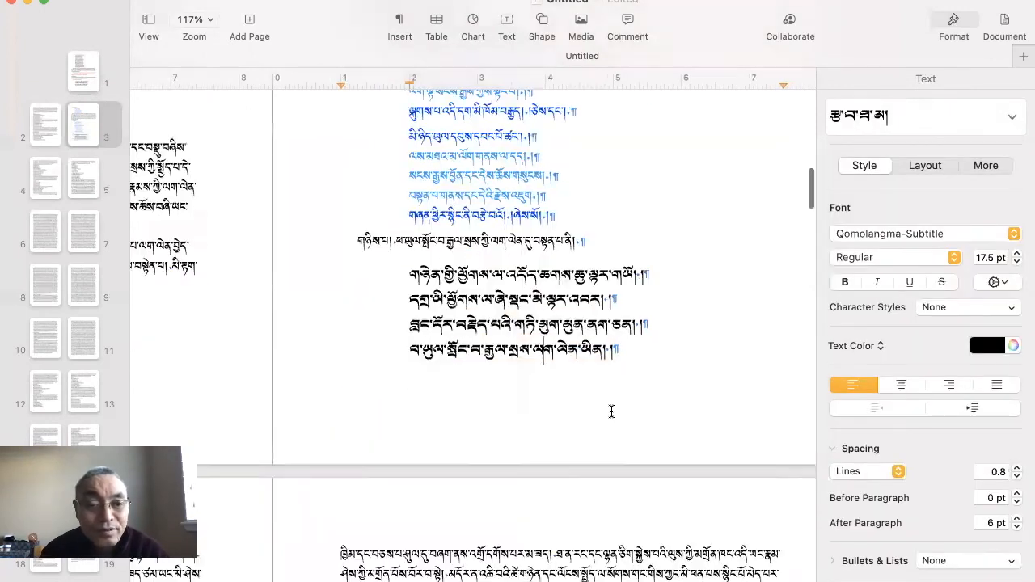
scroll(612, 411, up, 6)
scroll(611, 411, up, 5)
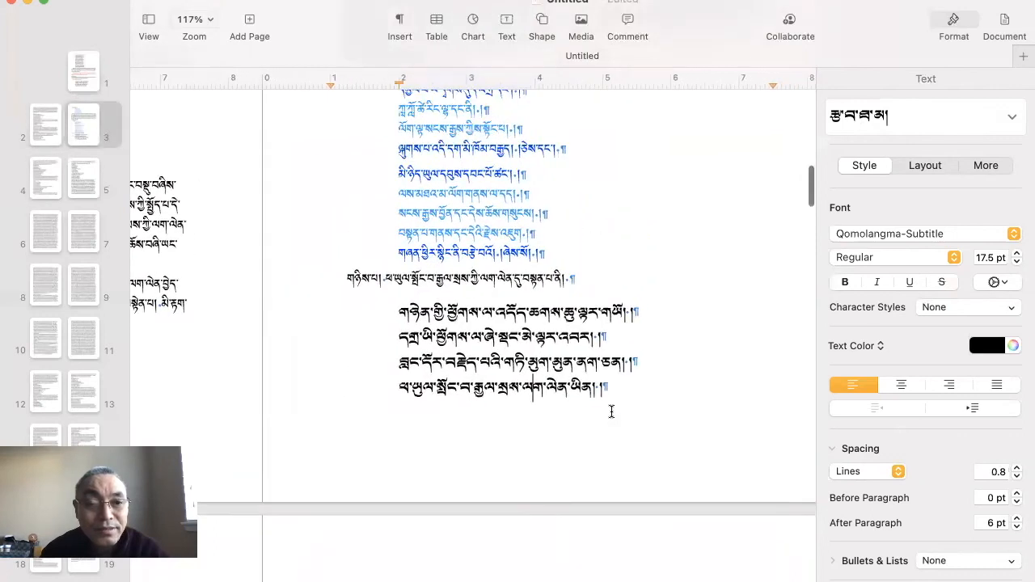